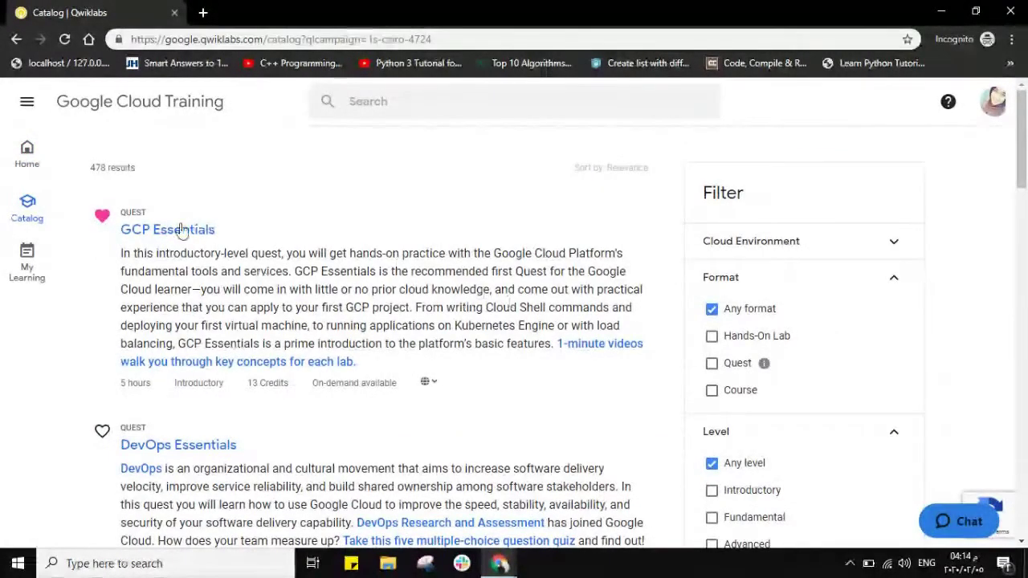
Browse the catalog, open the G Suite Essentials quest and look through its prerequisites and Quest Outline
scroll(342, 244, "down", 1)
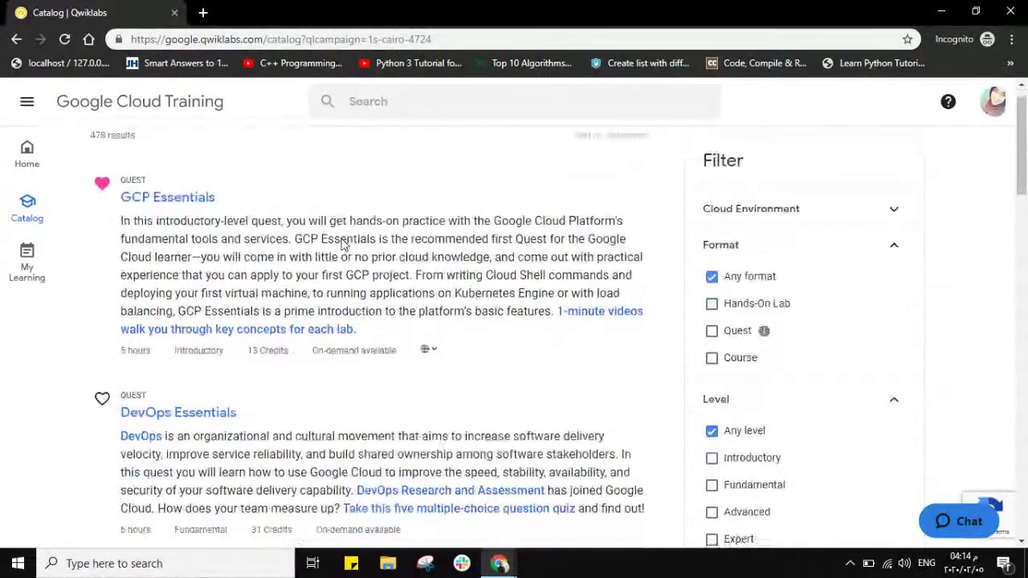
scroll(344, 244, "down", 1)
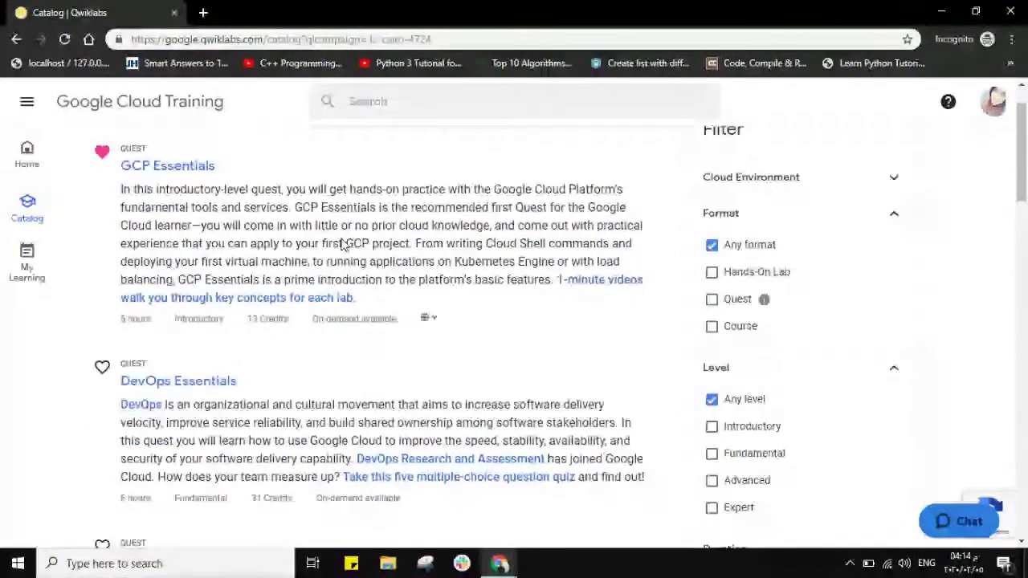
scroll(342, 244, "down", 3)
scroll(263, 233, "down", 4)
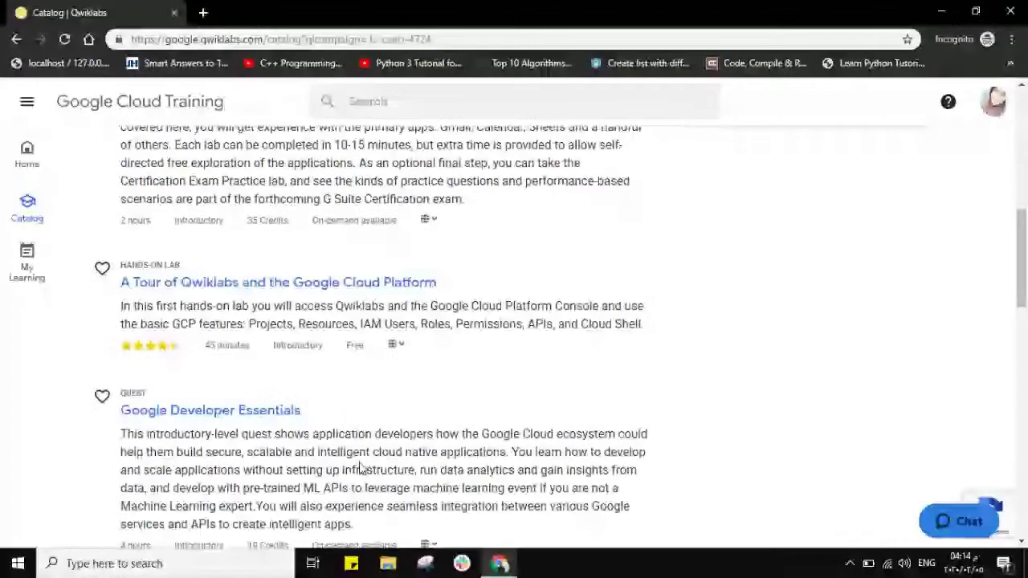
scroll(361, 468, "down", 6)
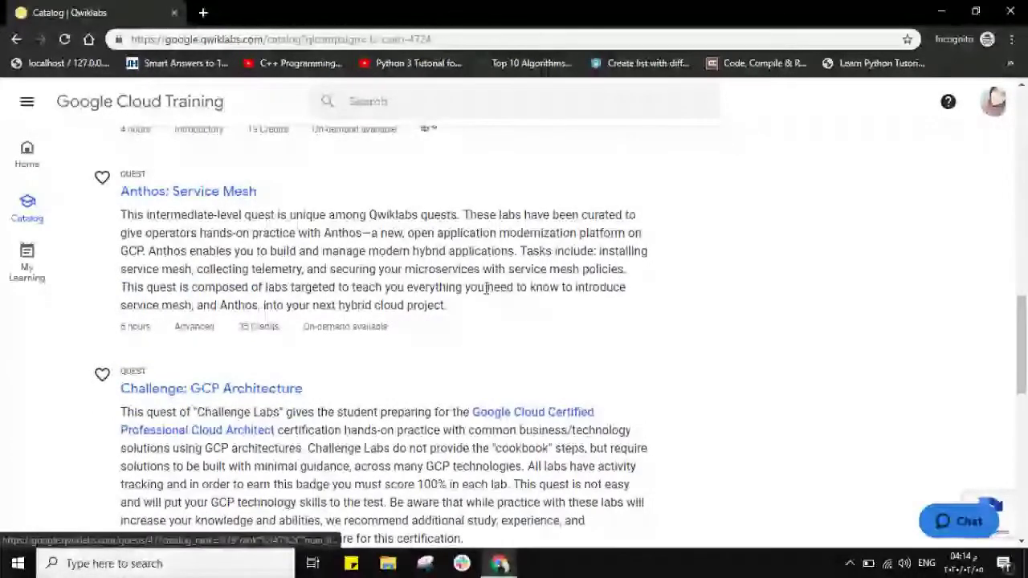
scroll(486, 289, "up", 8)
scroll(486, 289, "up", 4)
scroll(487, 294, "down", 1)
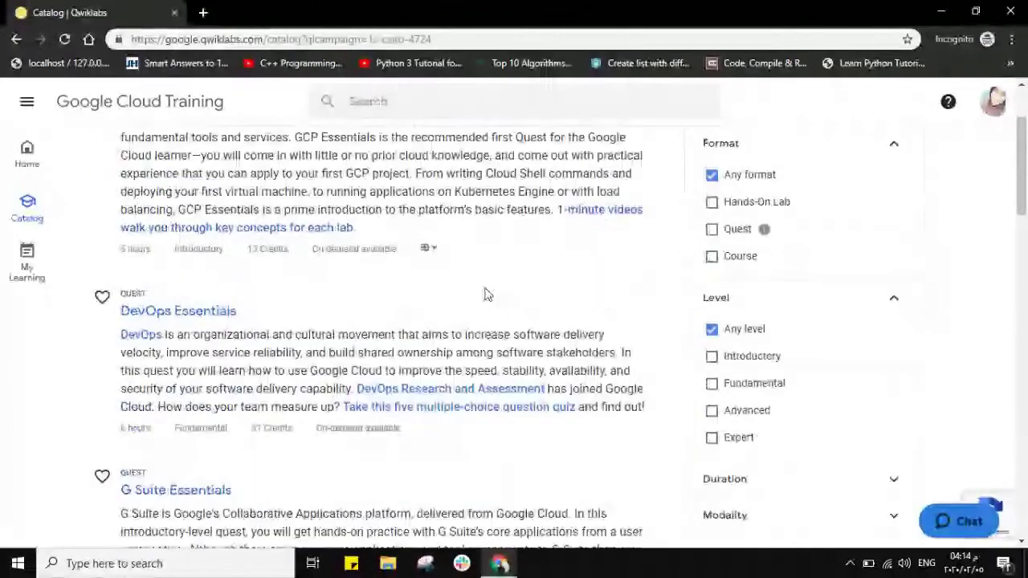
scroll(487, 294, "down", 1)
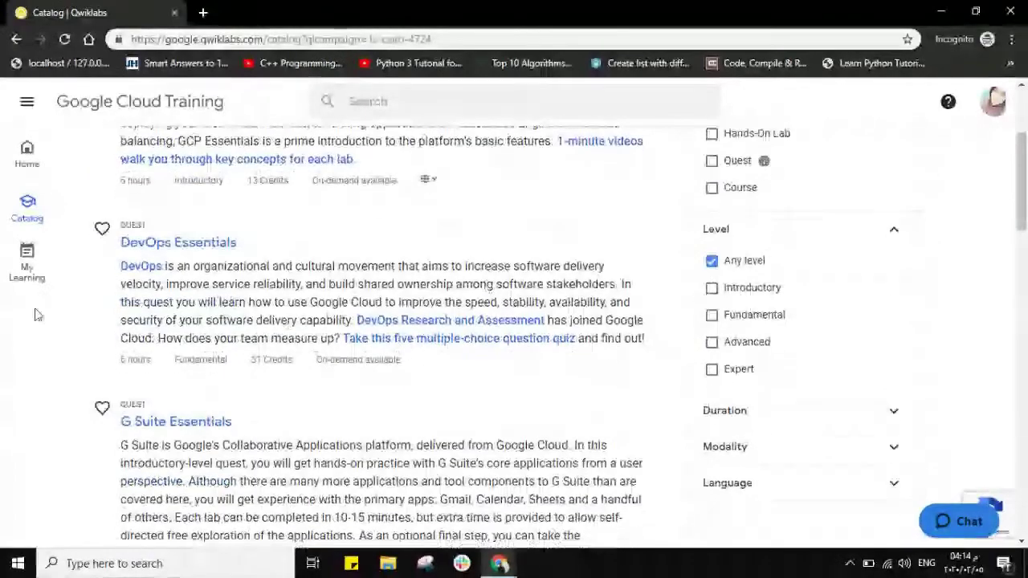
left_click(208, 429)
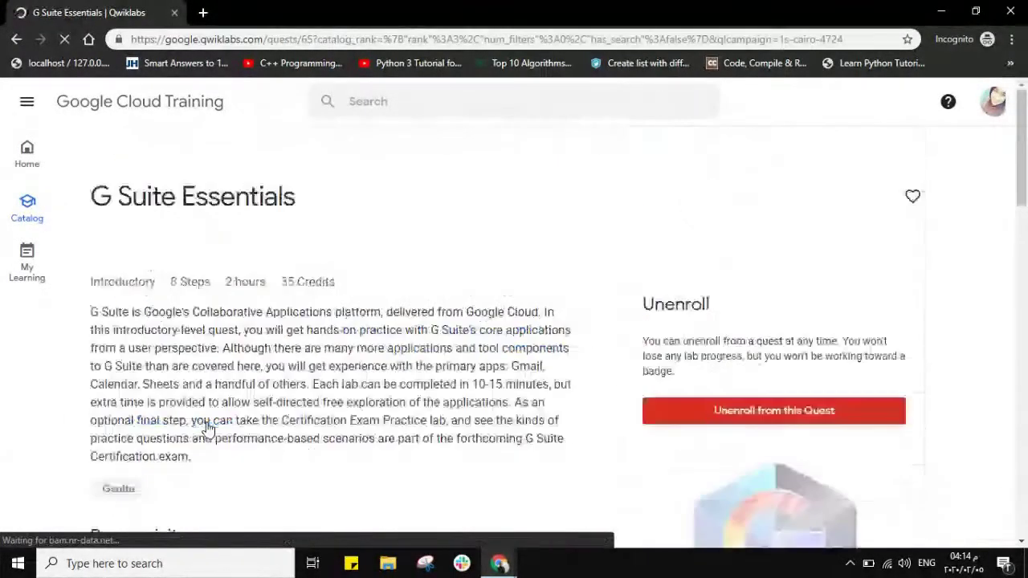
scroll(415, 353, "down", 3)
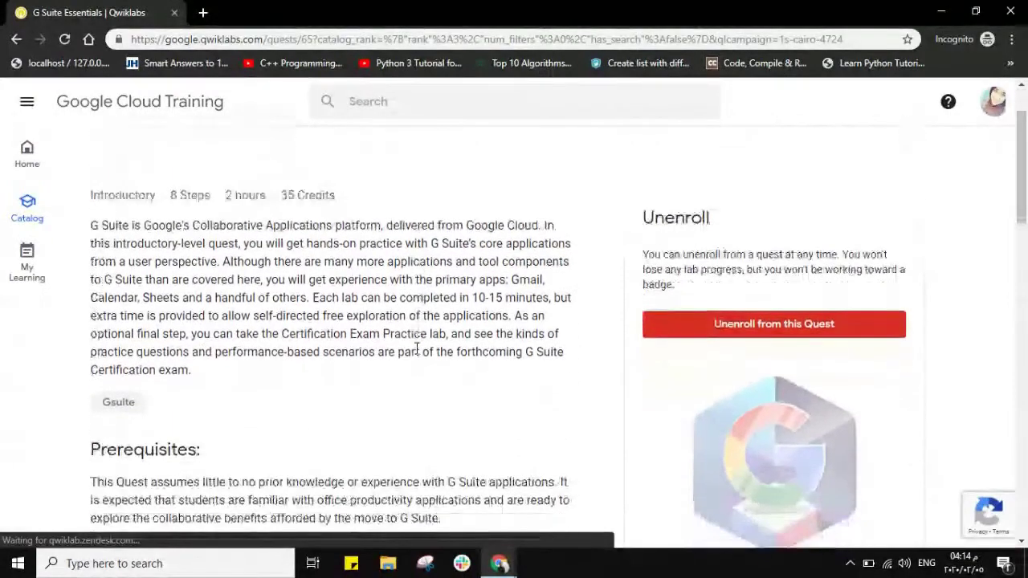
scroll(415, 354, "down", 3)
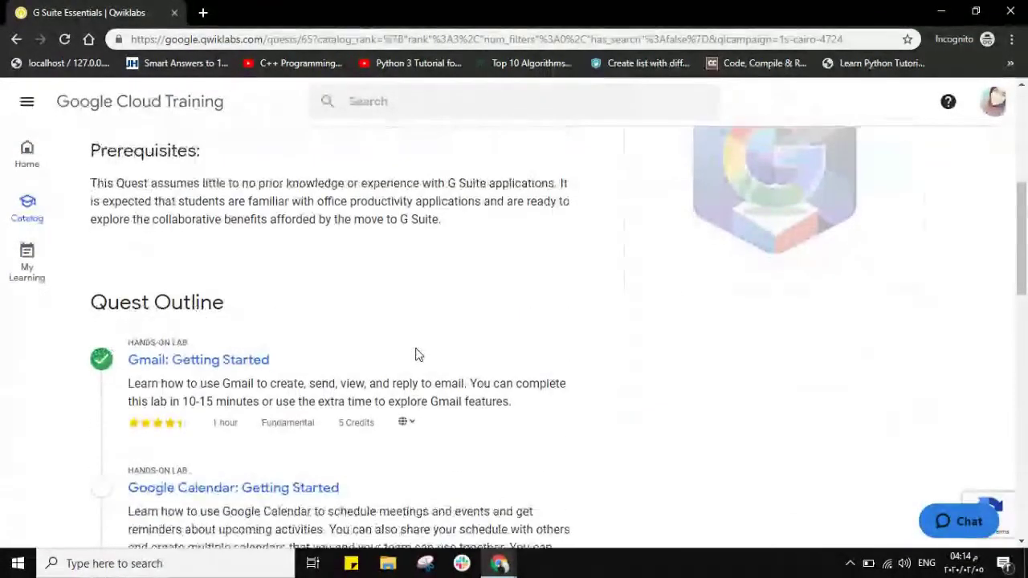
scroll(415, 354, "down", 1)
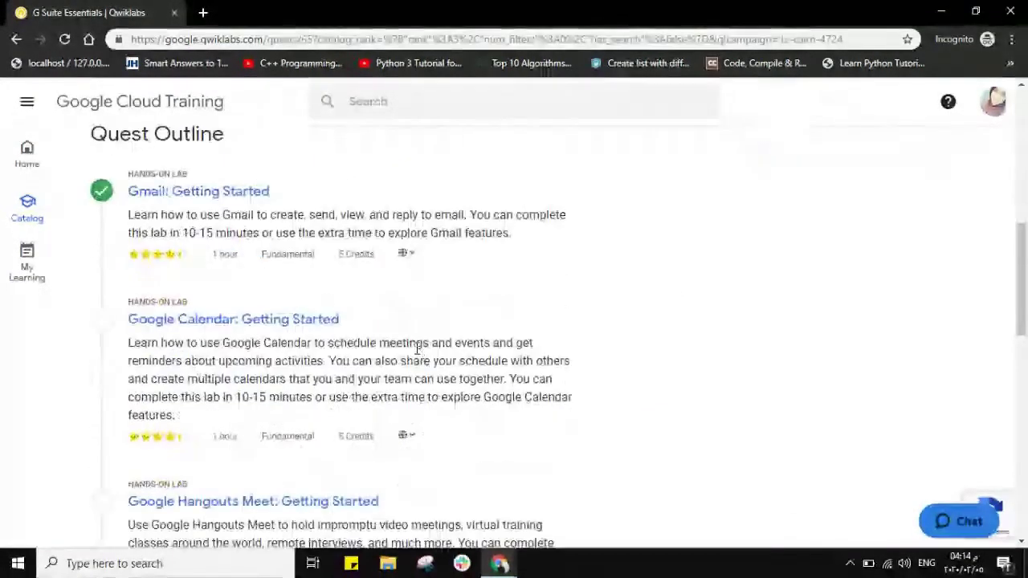
scroll(418, 361, "up", 1)
Switch to the presentation, review the Qwiklabs Notes slide on the user journey, and return to the quest page in the browser
key("alt+Tab")
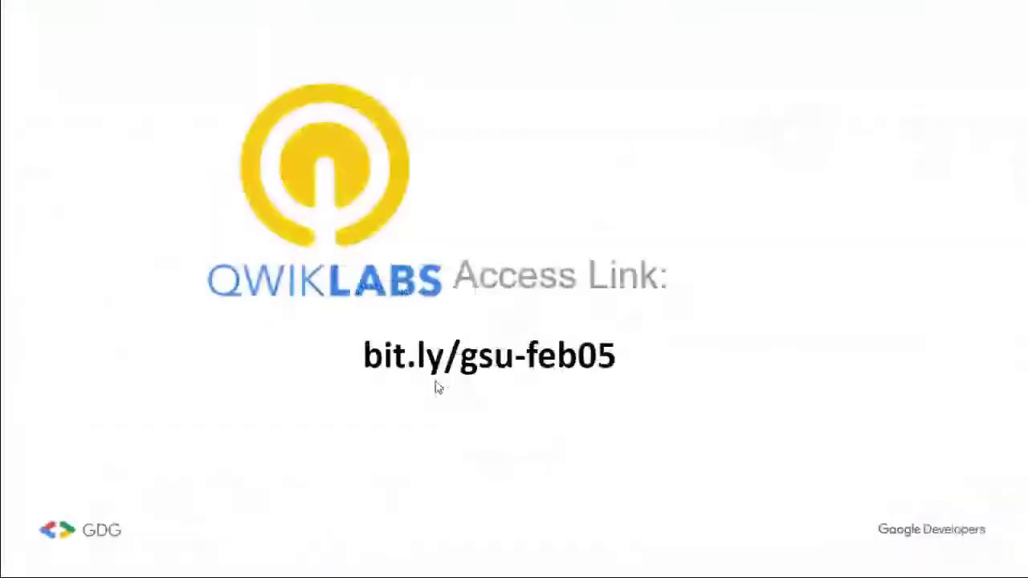
key("Right")
key("Right")
key("Right")
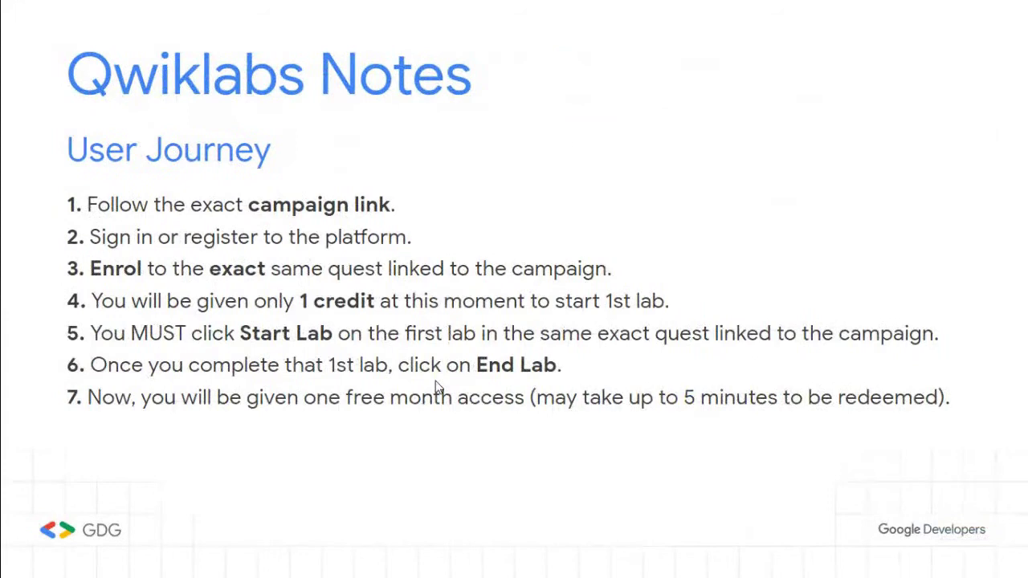
key("Right")
key("Left")
key("alt+Tab")
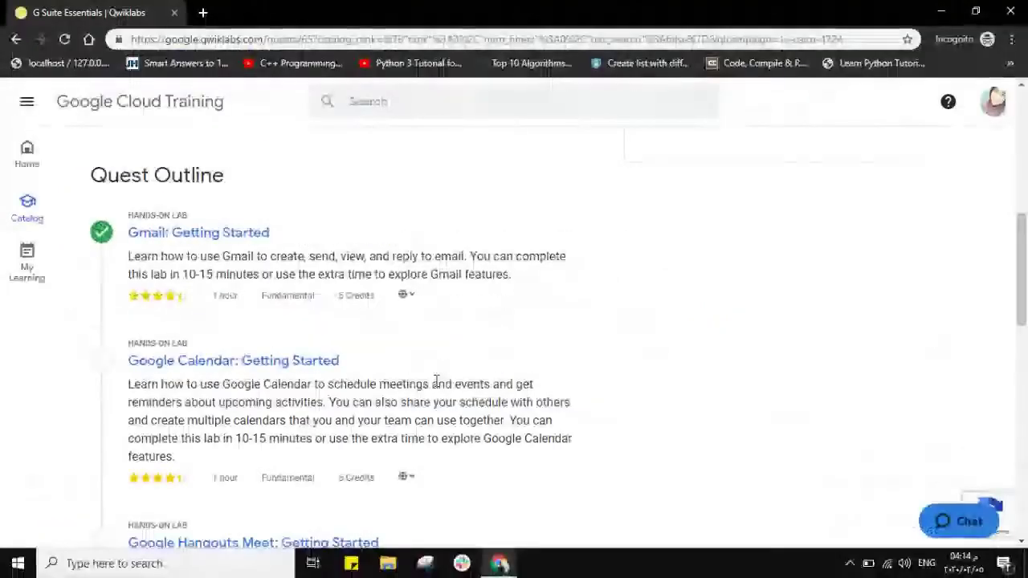
Open the Gmail: Getting Started lab from the Quest Outline and read its Overview and What you'll do sections
left_click(229, 232)
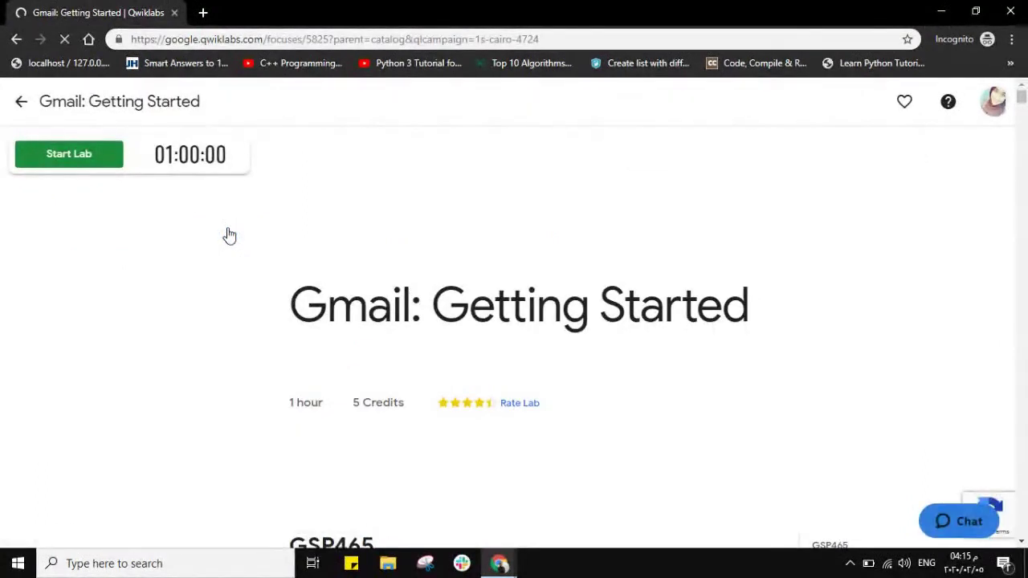
scroll(486, 310, "down", 1)
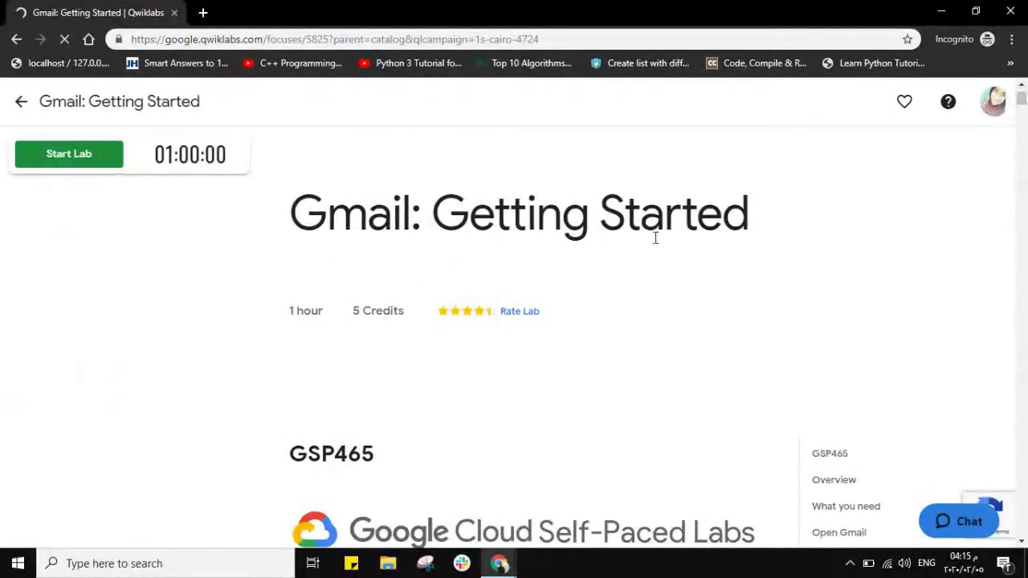
scroll(654, 236, "down", 5)
scroll(654, 244, "down", 3)
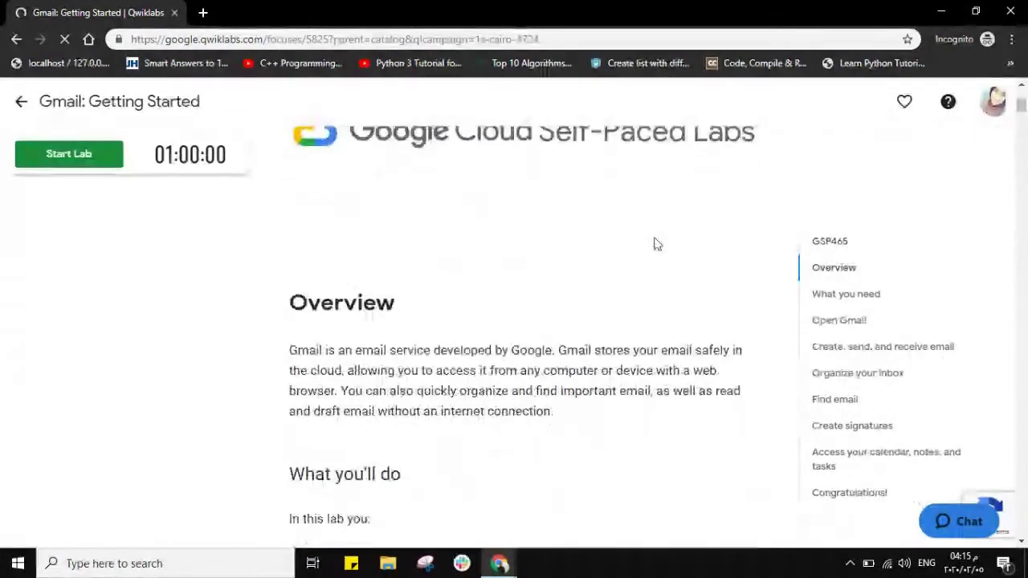
scroll(578, 234, "up", 1)
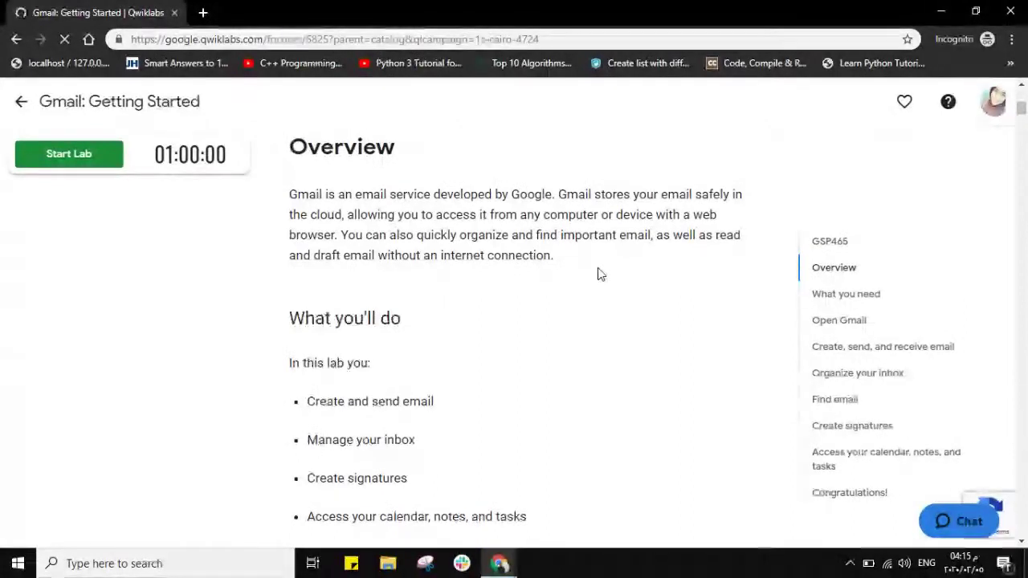
scroll(599, 274, "down", 1)
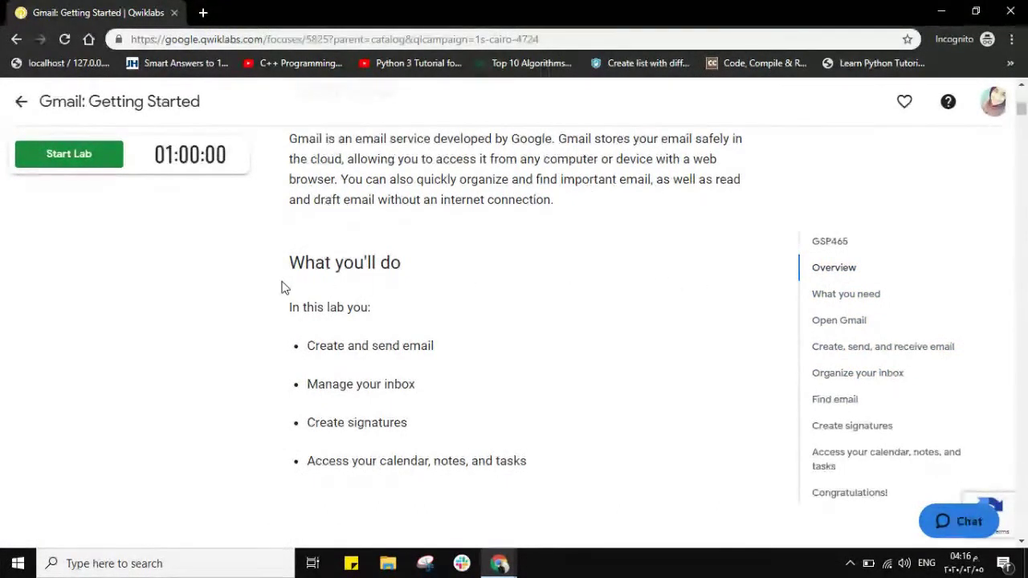
Start the Gmail: Getting Started lab using the subscription and read the What you need section
left_click(92, 166)
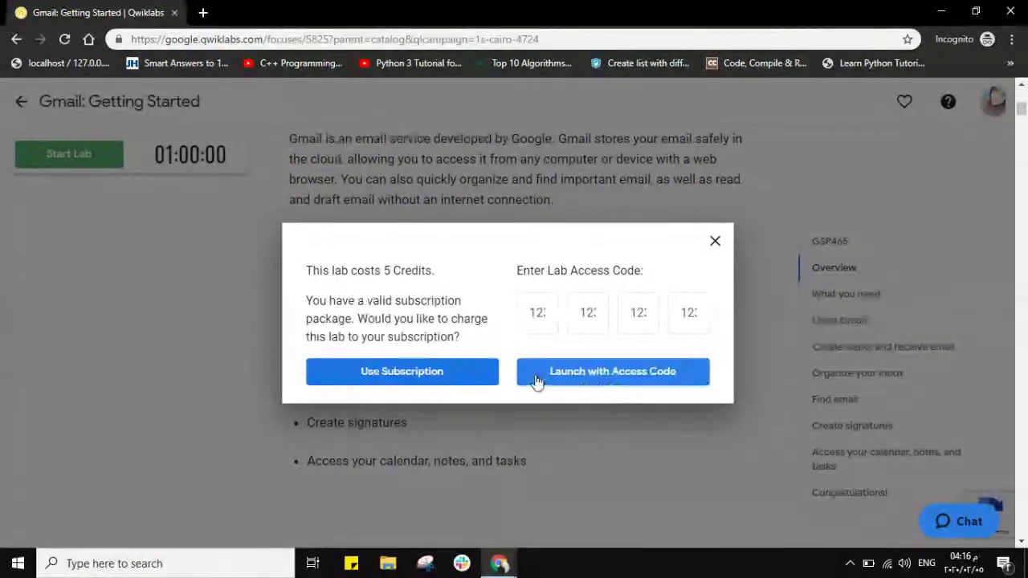
left_click(349, 374)
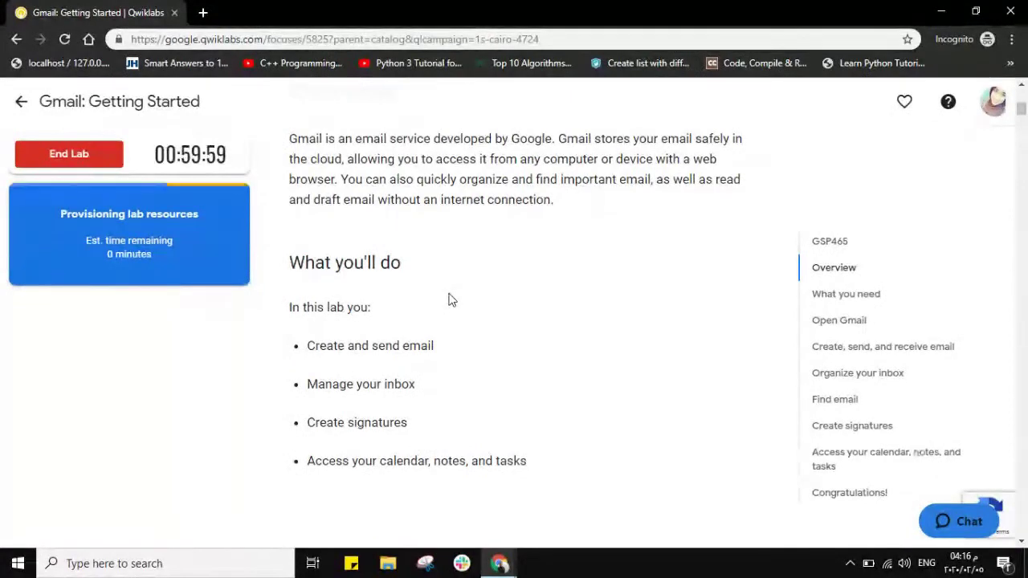
scroll(449, 300, "down", 1)
scroll(449, 300, "down", 4)
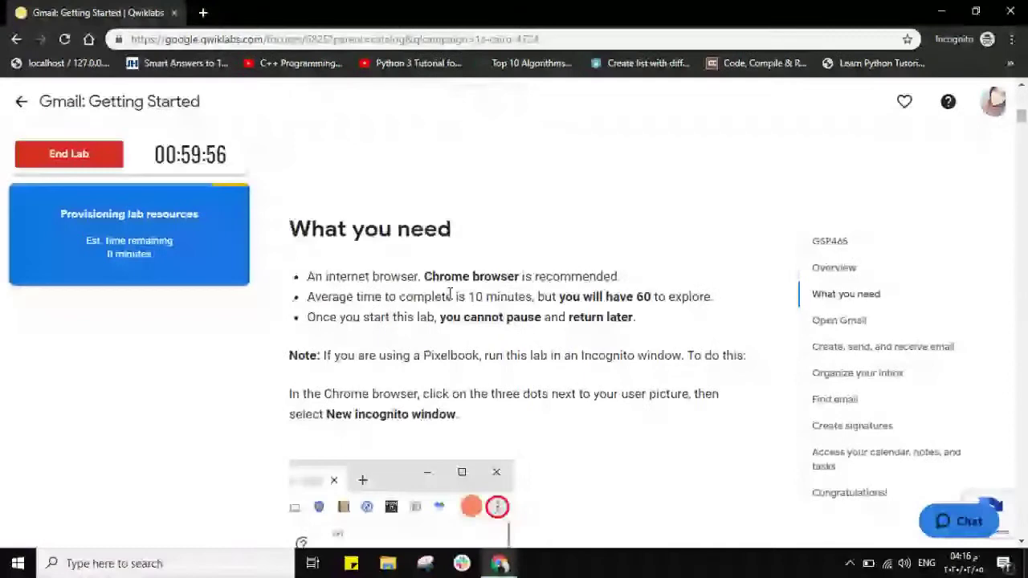
scroll(450, 297, "down", 1)
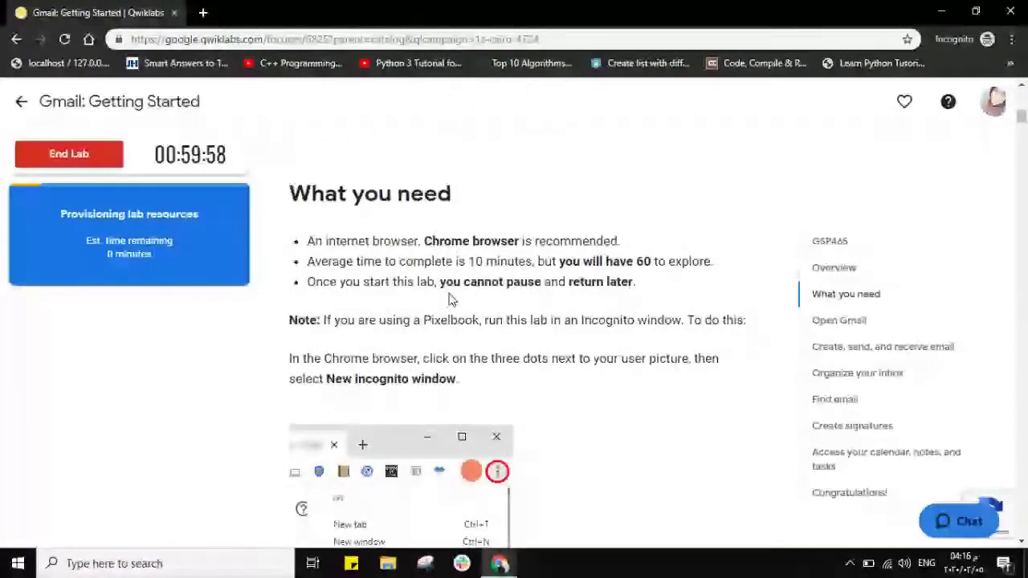
scroll(648, 428, "down", 1)
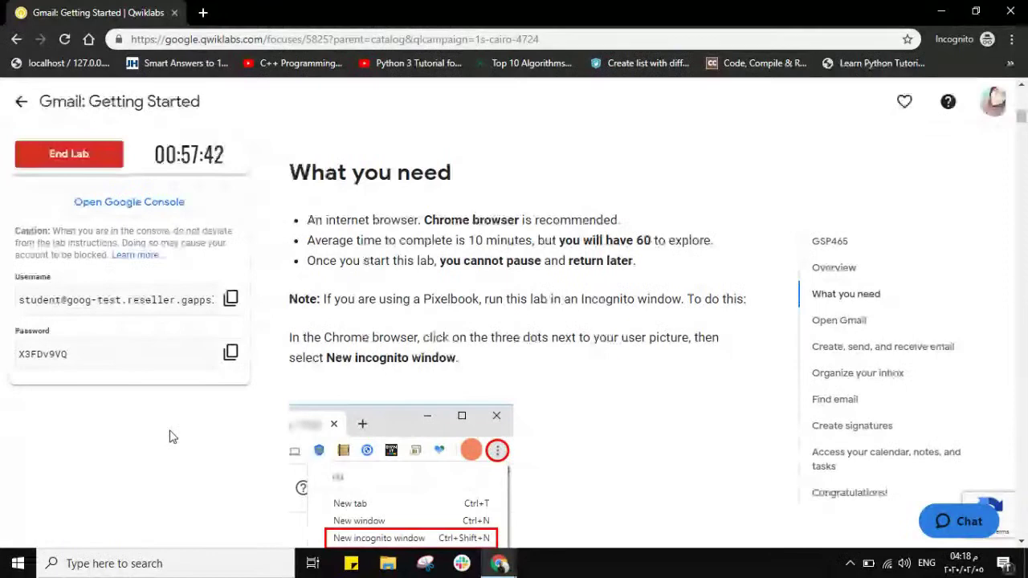
Open the Google Console for the lab and choose to add an account on the account selection page
left_click(124, 202)
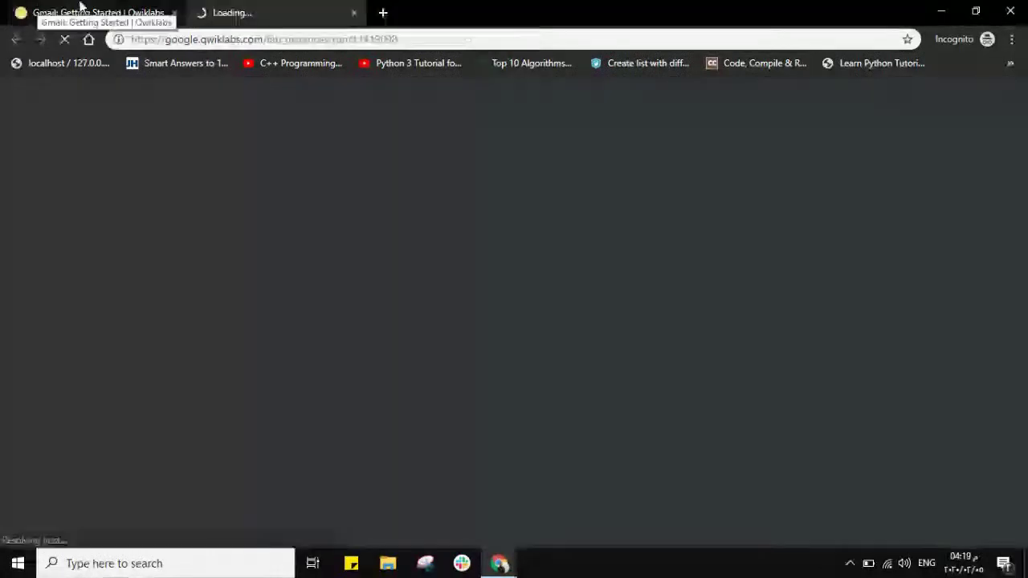
left_click(80, 7)
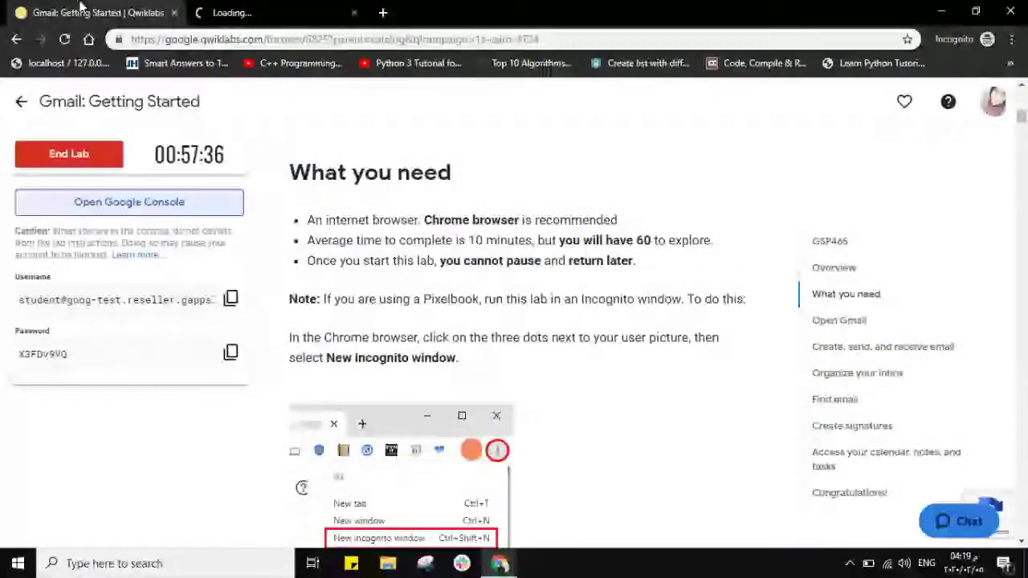
left_click(283, 6)
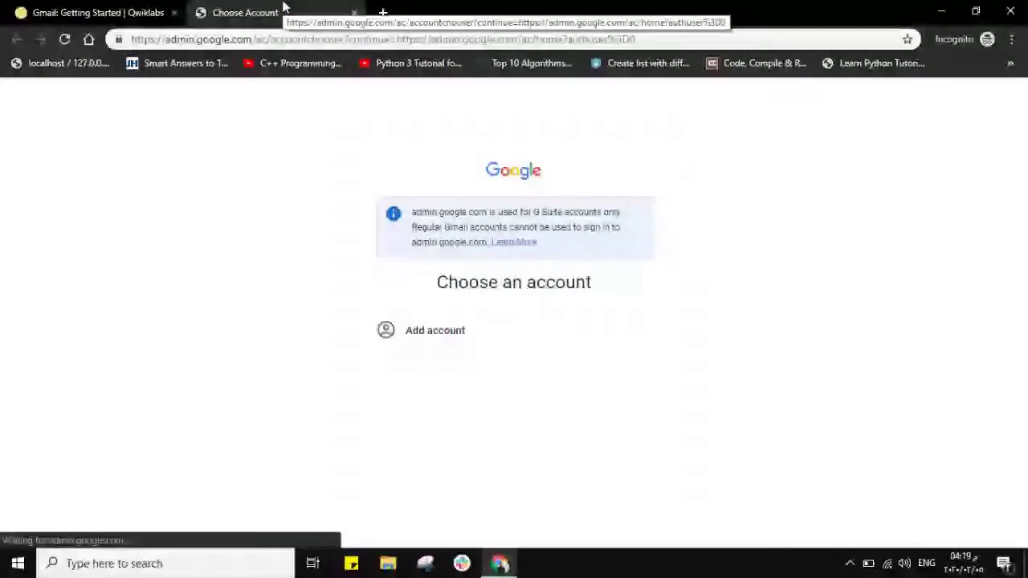
left_click(544, 342)
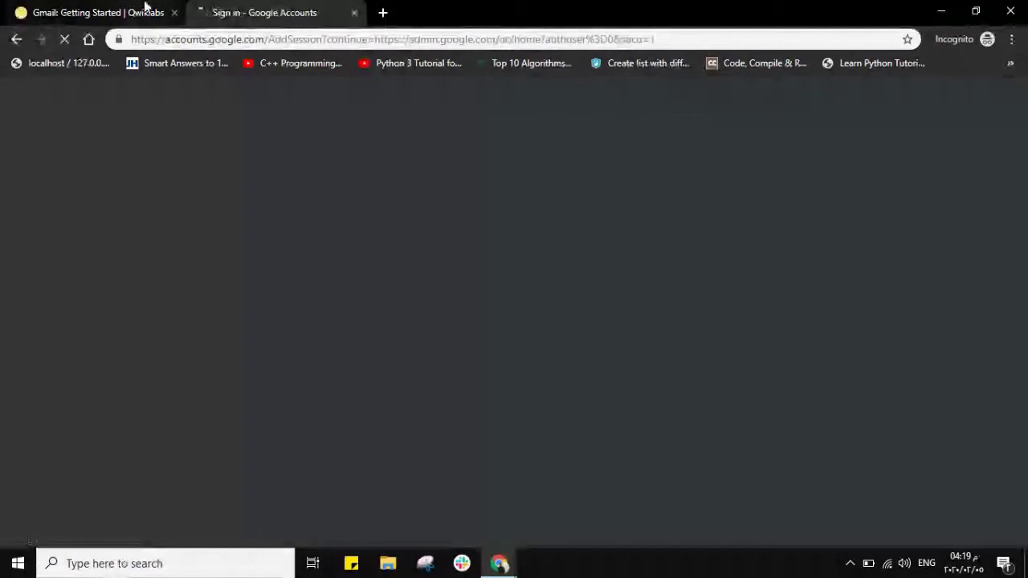
Copy the lab's username and password and use them to sign in on the Google Accounts page
left_click(145, 8)
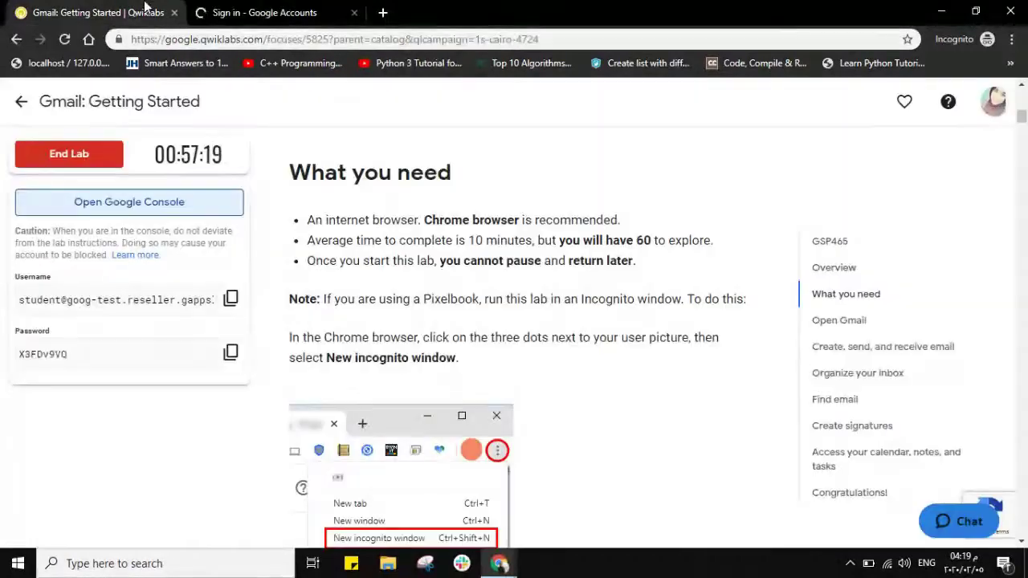
left_click(232, 300)
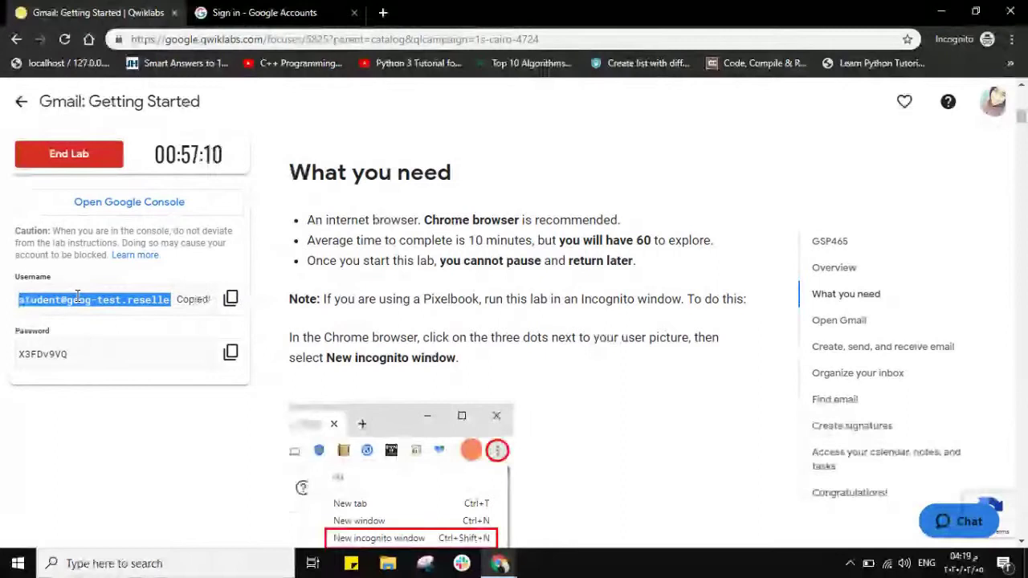
left_click(232, 354)
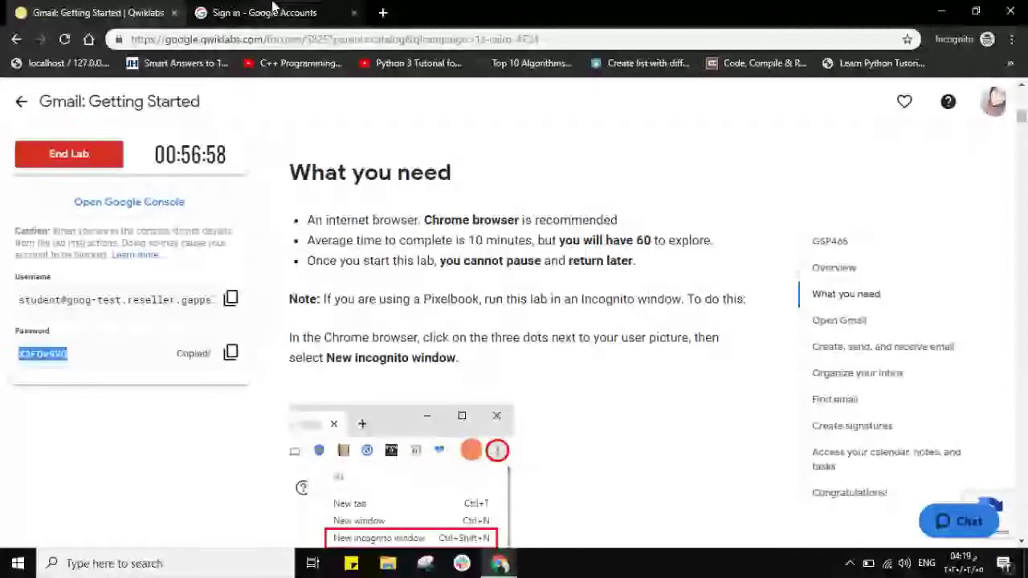
left_click(273, 9)
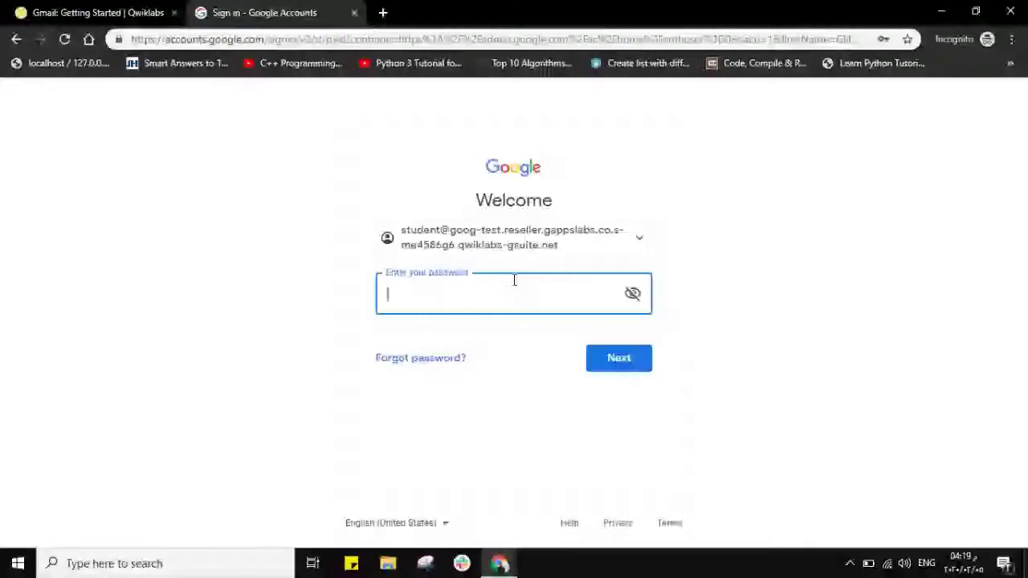
Return to the lab instructions, find the step on accepting the G Suite terms of service and enlarge its example image
key("ctrl+shift+Tab")
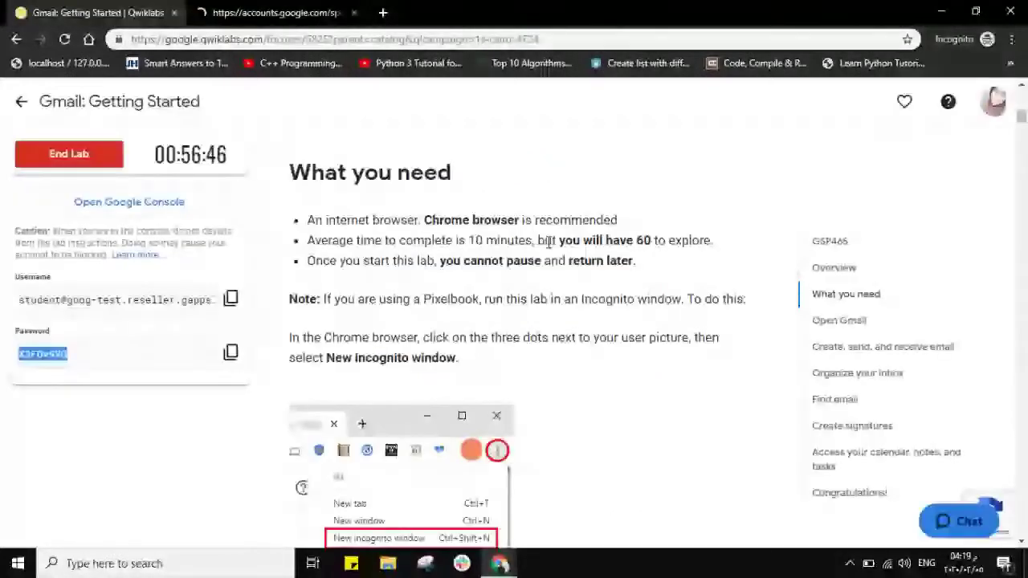
scroll(642, 422, "down", 15)
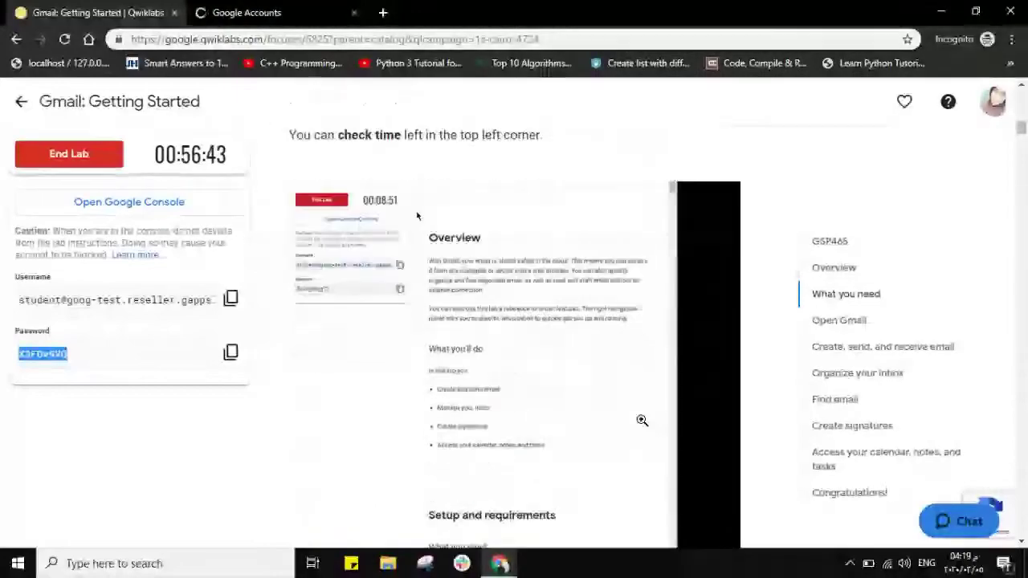
scroll(642, 426, "up", 3)
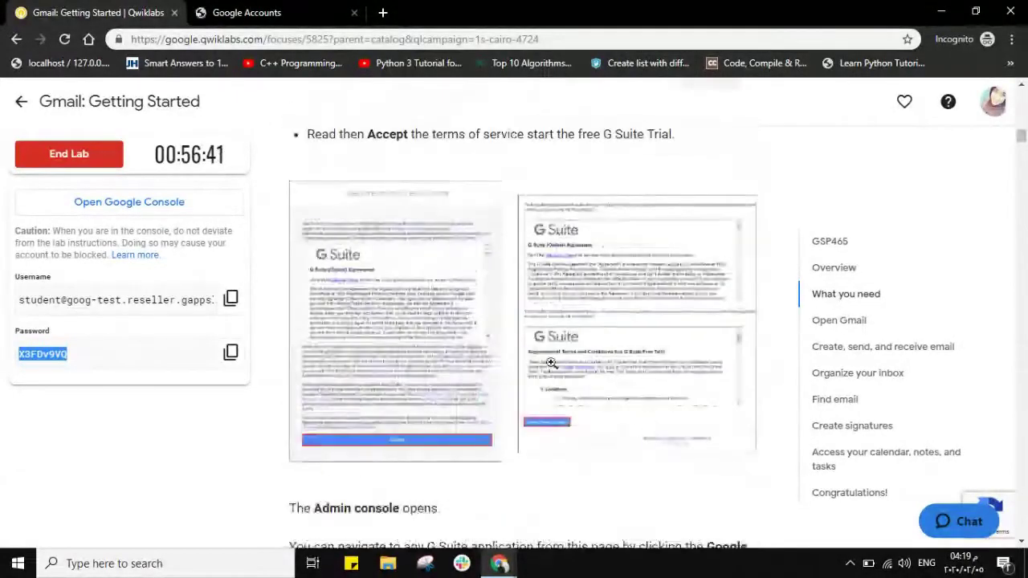
left_click(468, 324)
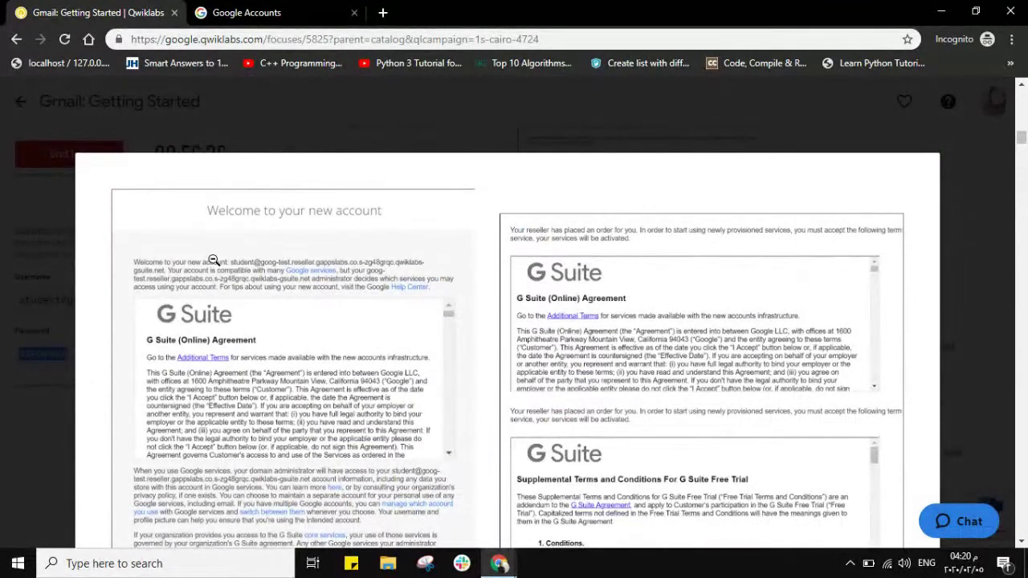
Return to the Google Accounts page and accept the welcome terms for the lab's new student account
left_click(302, 6)
scroll(912, 407, "down", 3)
left_click(466, 506)
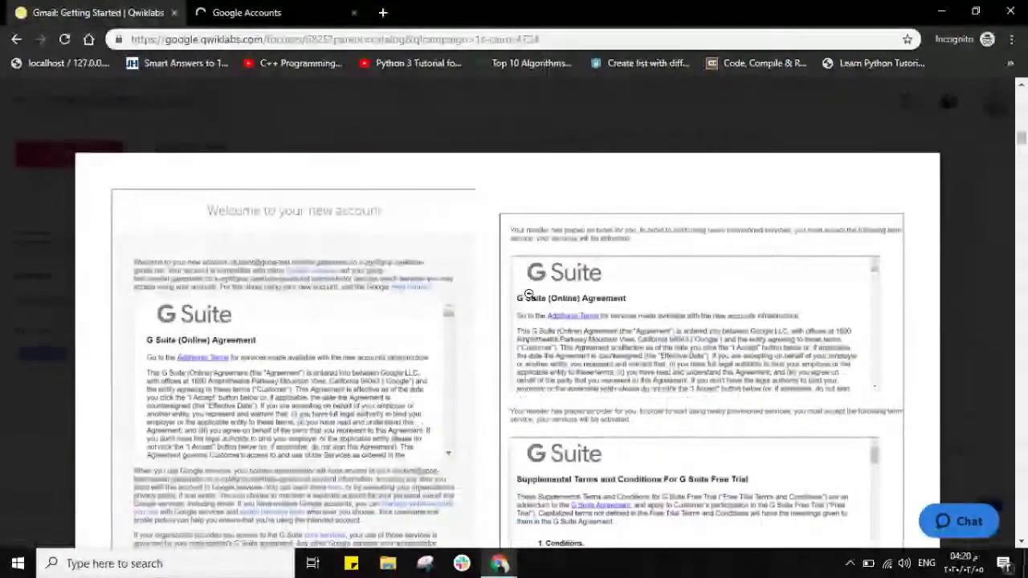
Close the enlarged example image in the lab and read the instructions about the Admin console opening
left_click(986, 198)
scroll(345, 341, "down", 1)
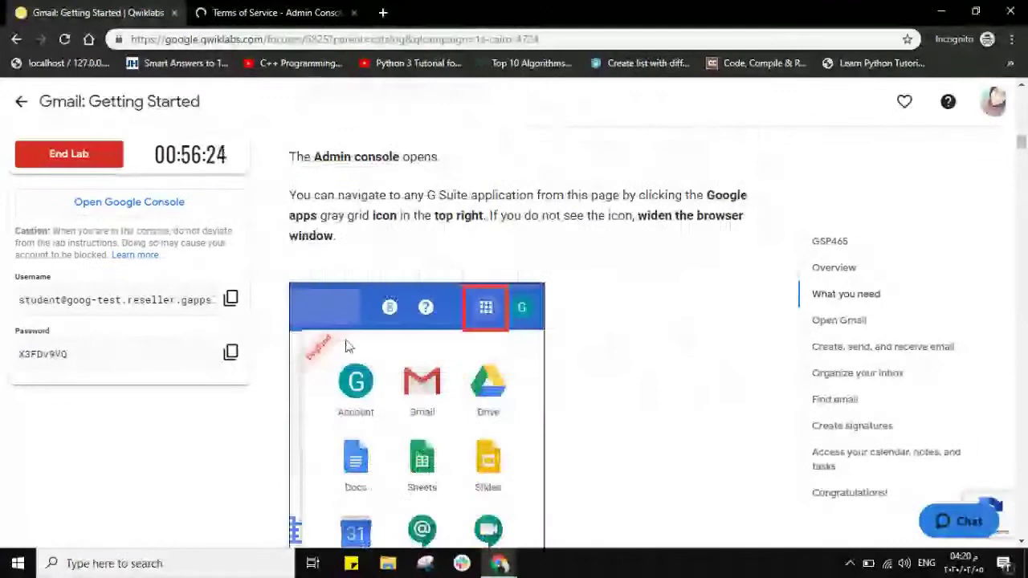
scroll(347, 345, "down", 1)
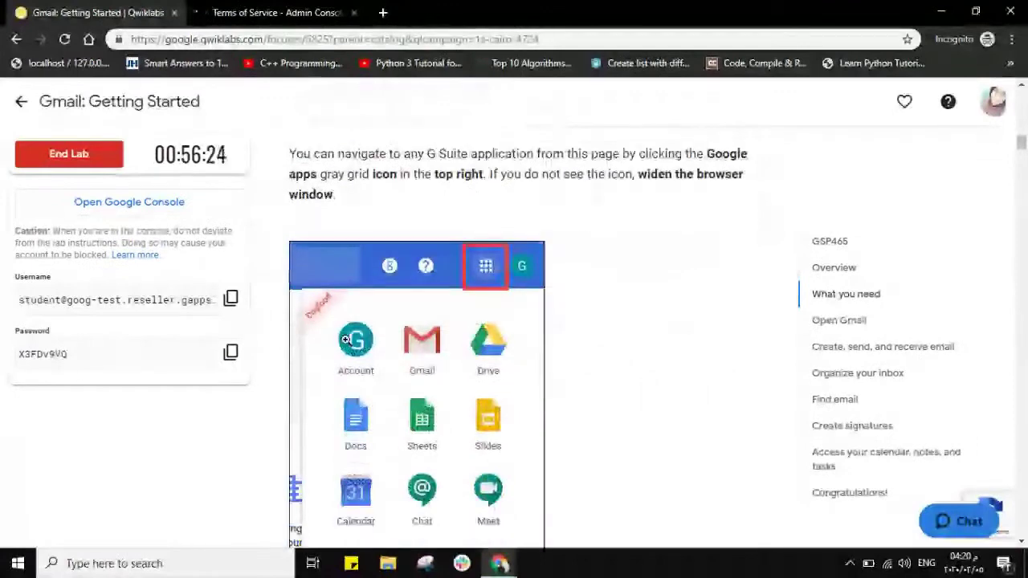
scroll(345, 339, "up", 1)
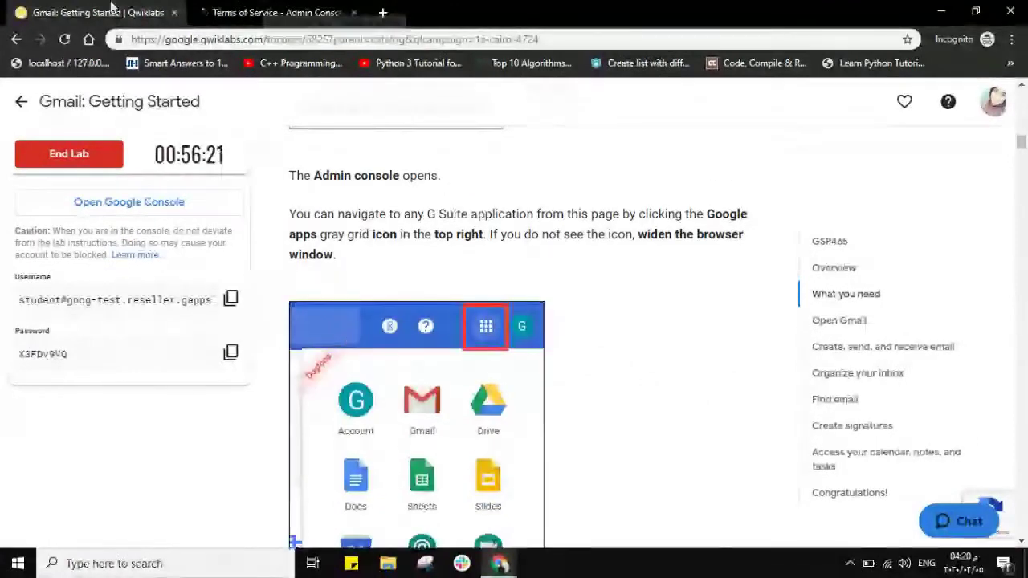
Accept the G Suite and Free Trial terms of service for the Admin console
left_click(269, 12)
scroll(620, 275, "down", 5)
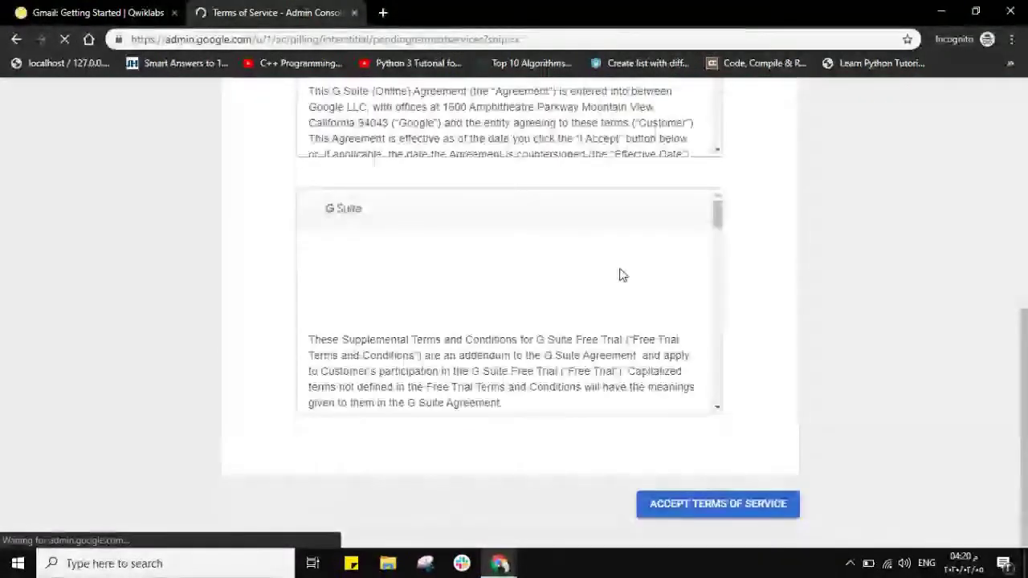
left_click(748, 514)
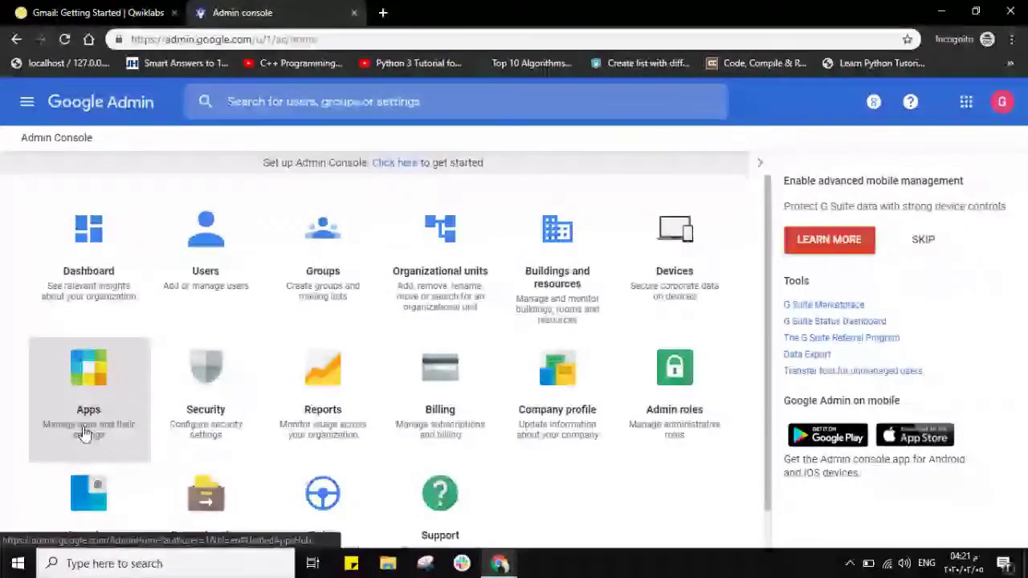
Look over the management tools on the Admin console home page and check which account is signed in
left_click(78, 135)
scroll(10, 434, "down", 1)
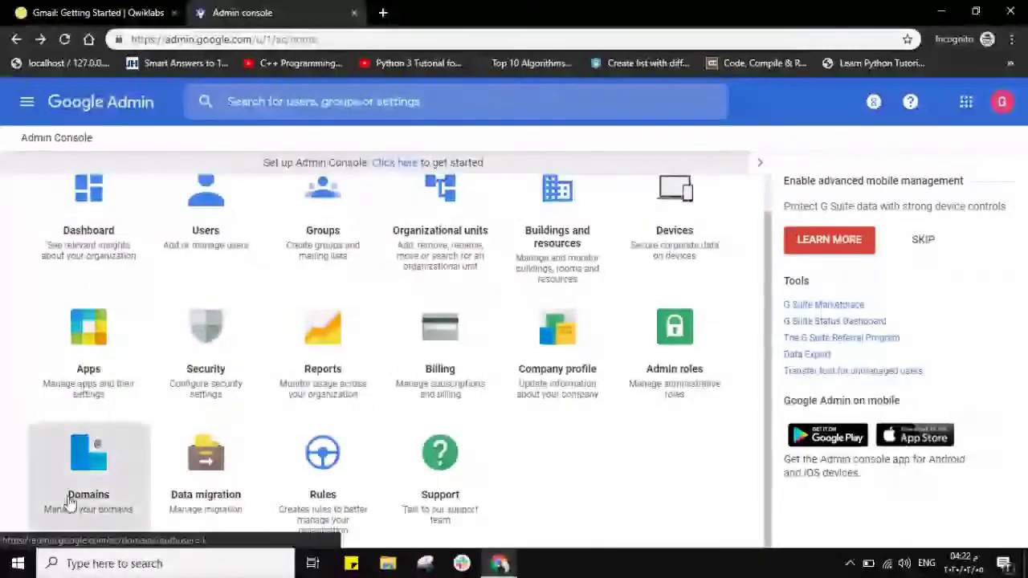
left_click(1001, 104)
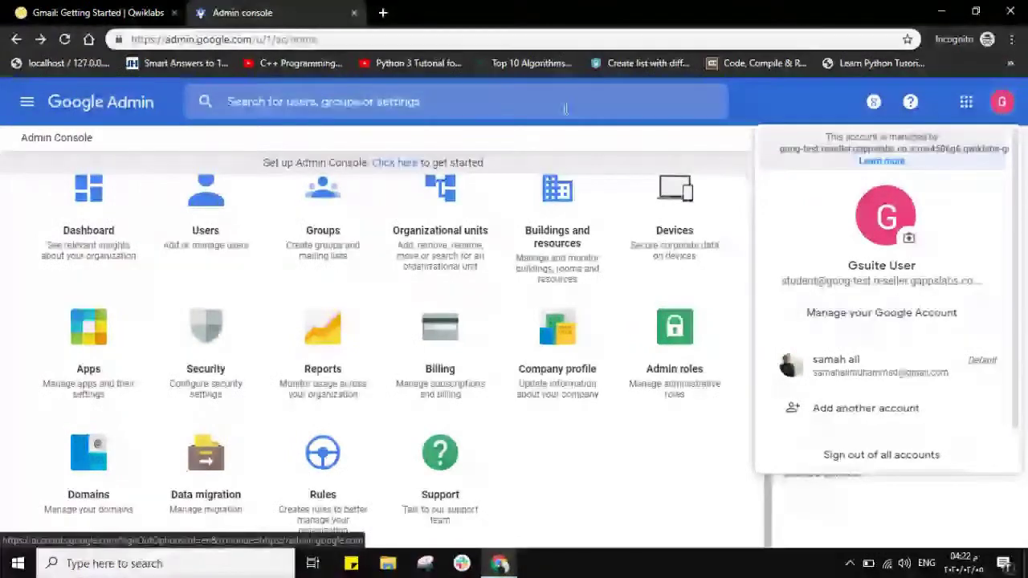
left_click(3, 231)
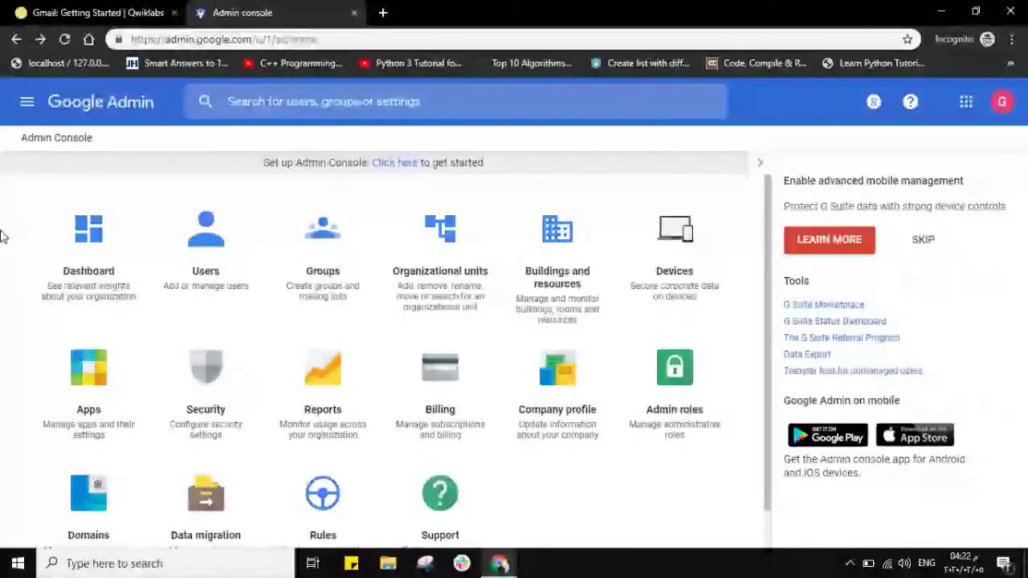
scroll(2, 236, "down", 1)
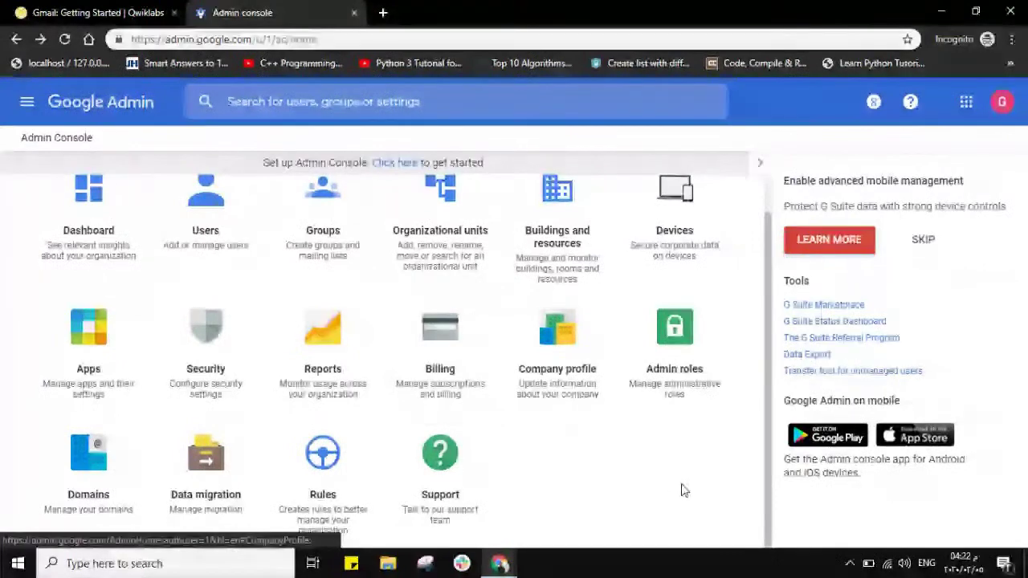
scroll(682, 487, "up", 1)
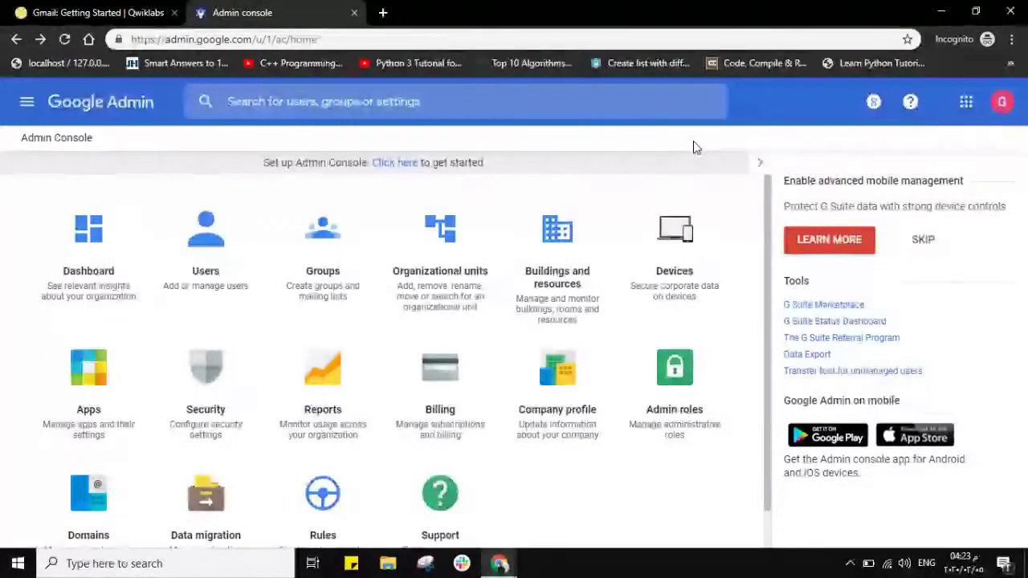
Return to the lab instructions and read how to reach any G Suite application through the Google apps icon
left_click(110, 8)
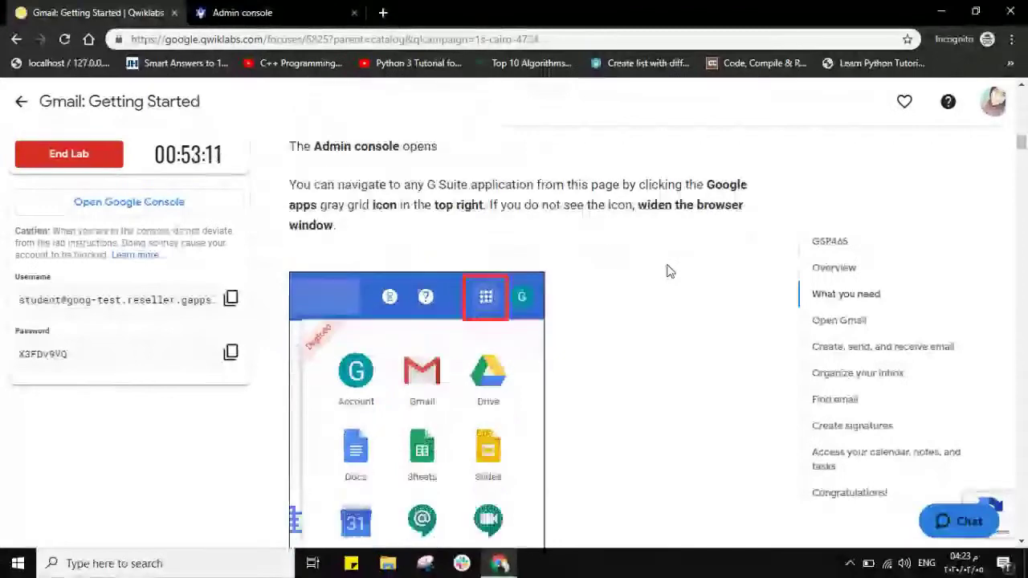
scroll(666, 271, "down", 1)
scroll(667, 271, "down", 2)
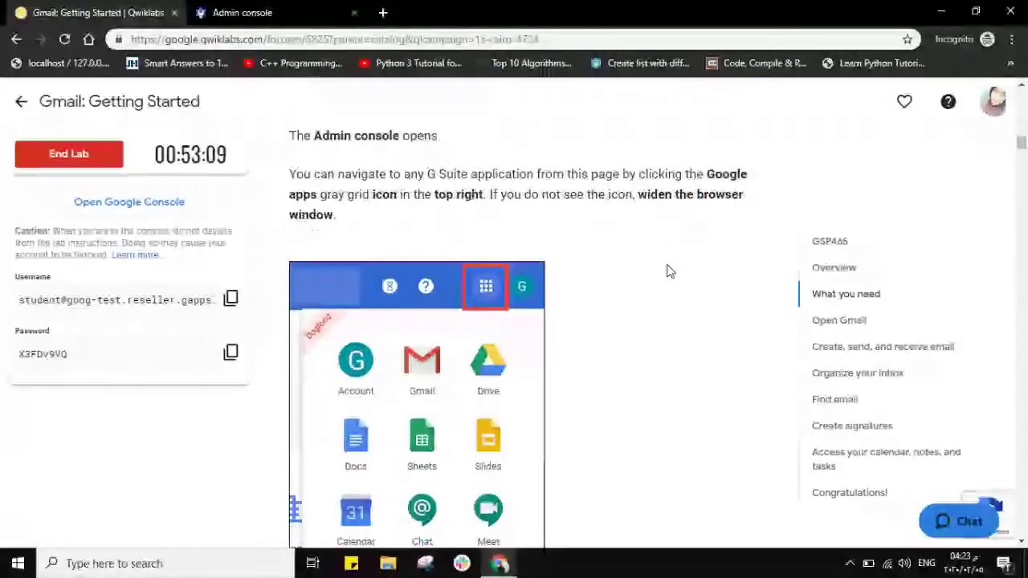
scroll(666, 272, "up", 1)
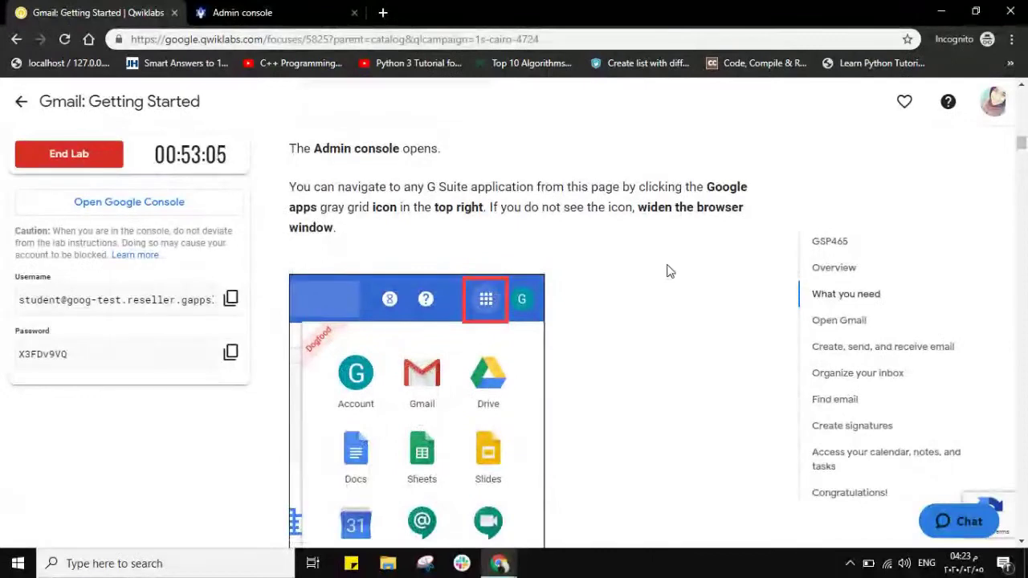
Browse the complete list of Google apps available from the Admin console, and close it
left_click(265, 8)
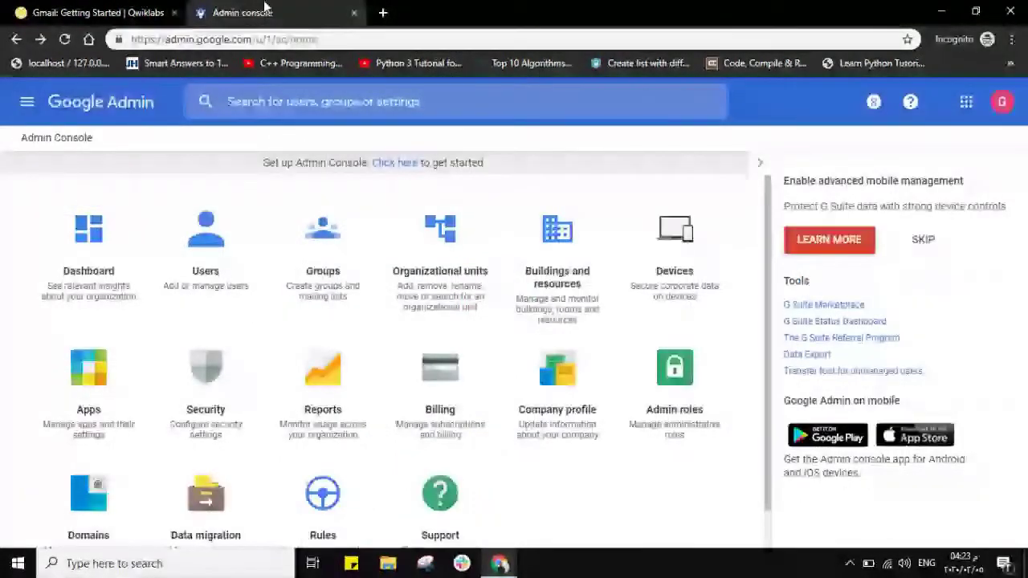
left_click(966, 103)
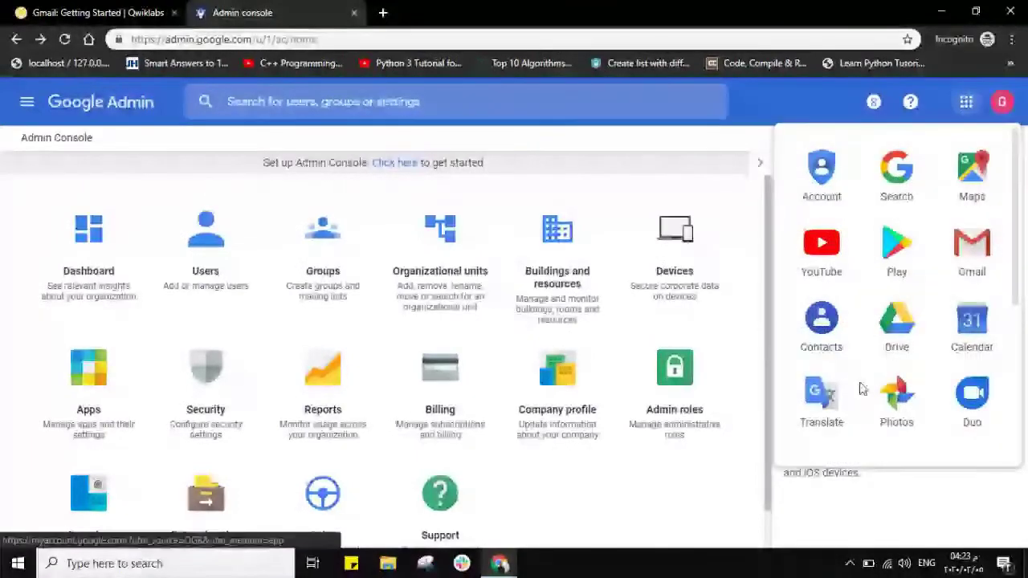
scroll(862, 389, "down", 3)
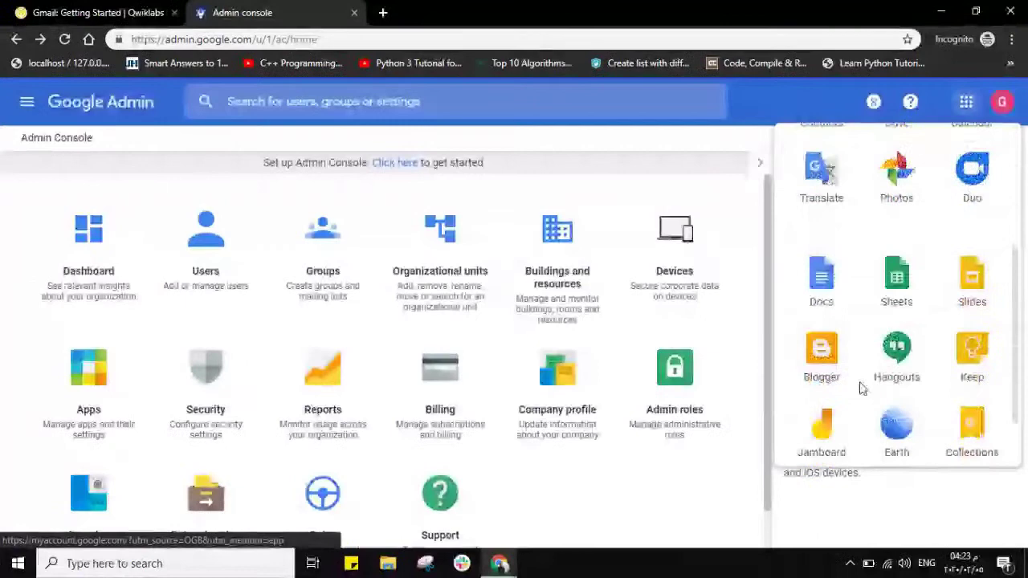
scroll(861, 389, "up", 3)
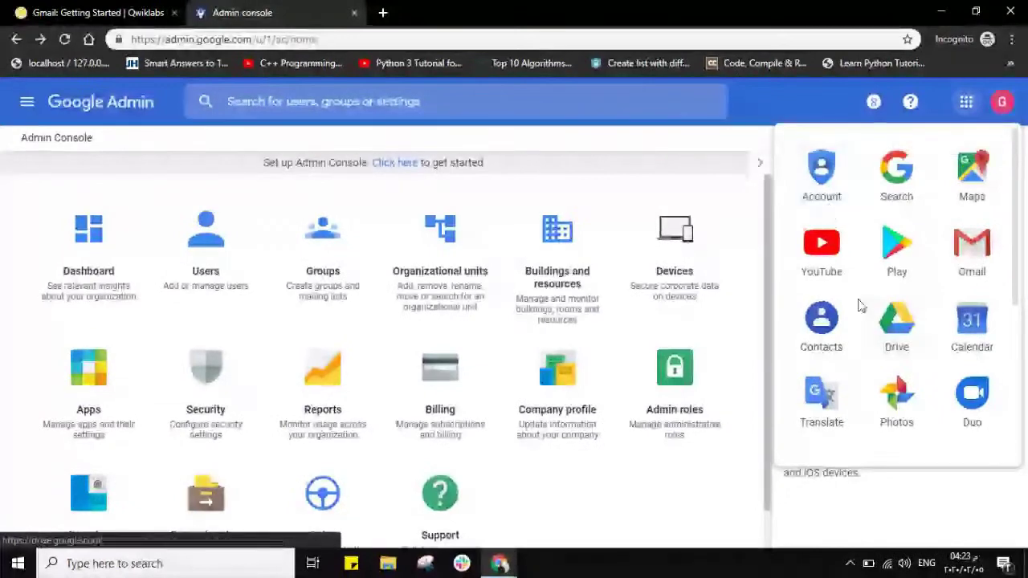
scroll(882, 347, "down", 4)
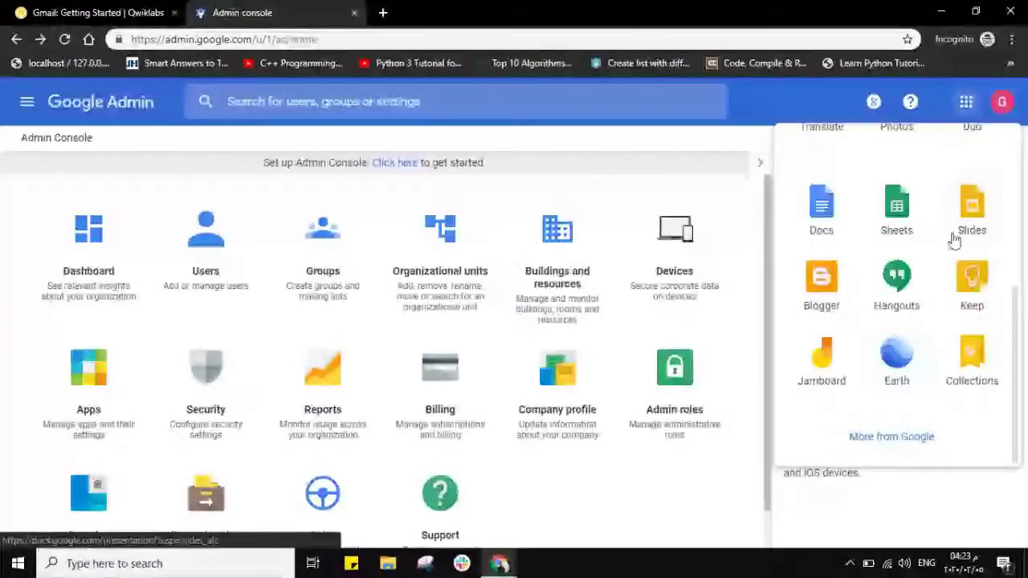
scroll(962, 291, "up", 1)
scroll(962, 290, "up", 3)
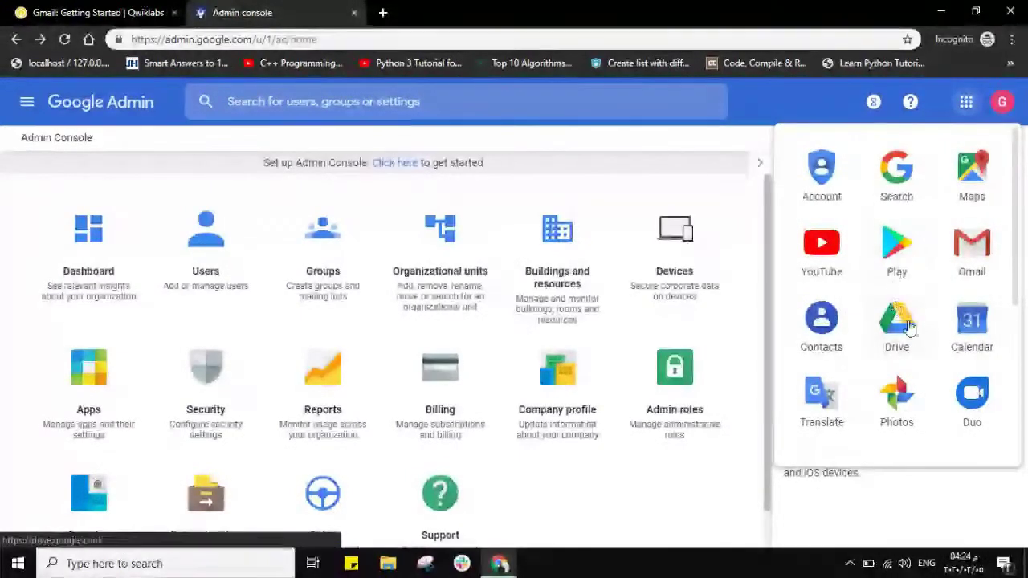
left_click(585, 139)
Find and read the first instruction in the lab's Open Gmail section
left_click(141, 7)
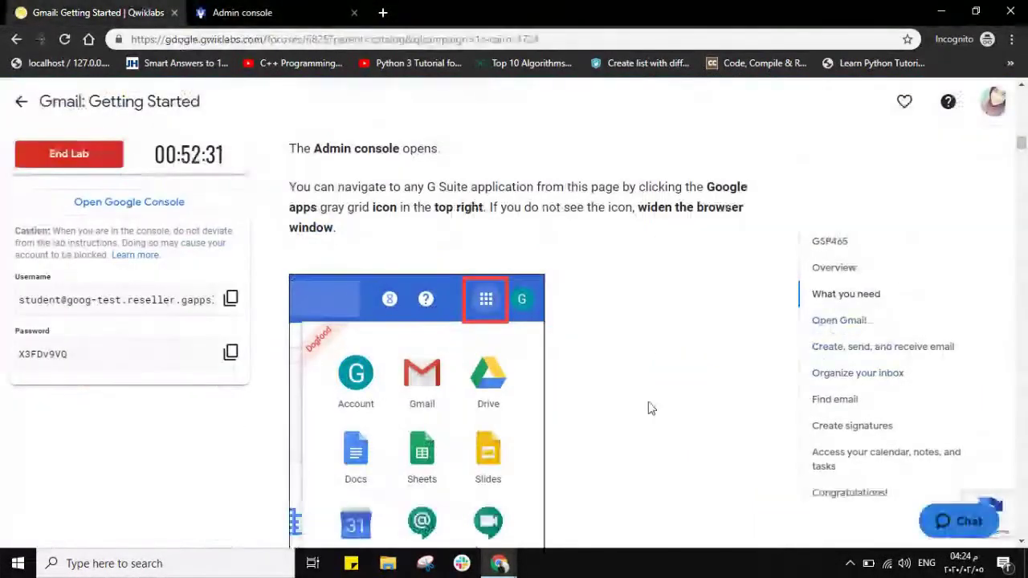
scroll(650, 409, "down", 4)
scroll(650, 409, "down", 4)
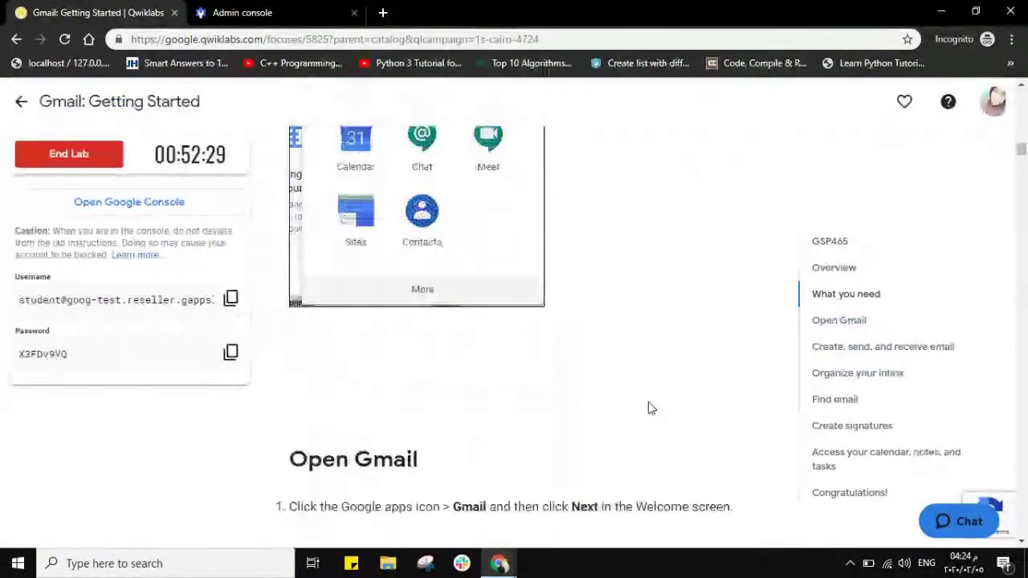
scroll(649, 401, "down", 1)
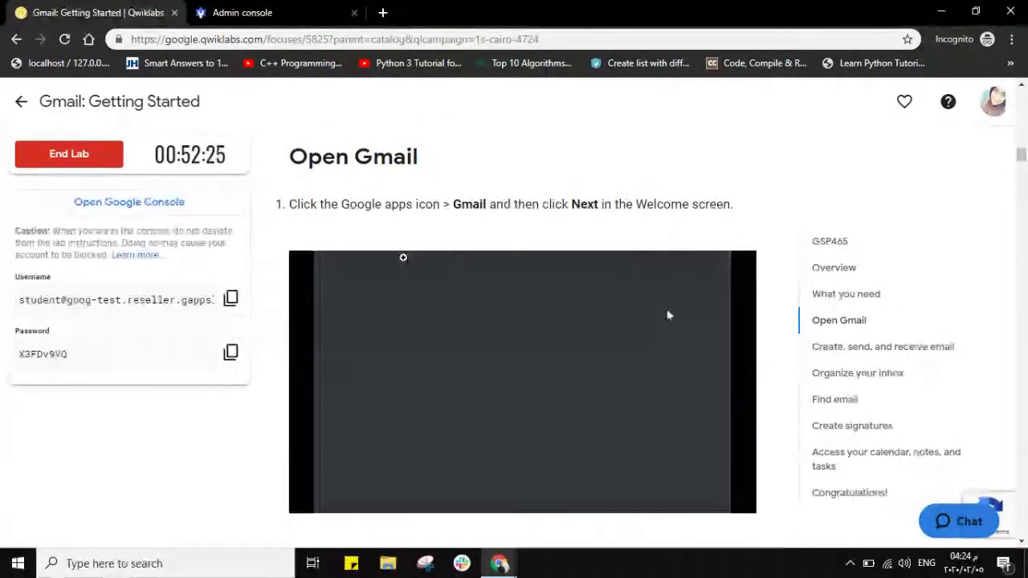
Try to open Gmail from the Admin console's Google apps under the lab's student account, and close the resulting page
left_click(283, 10)
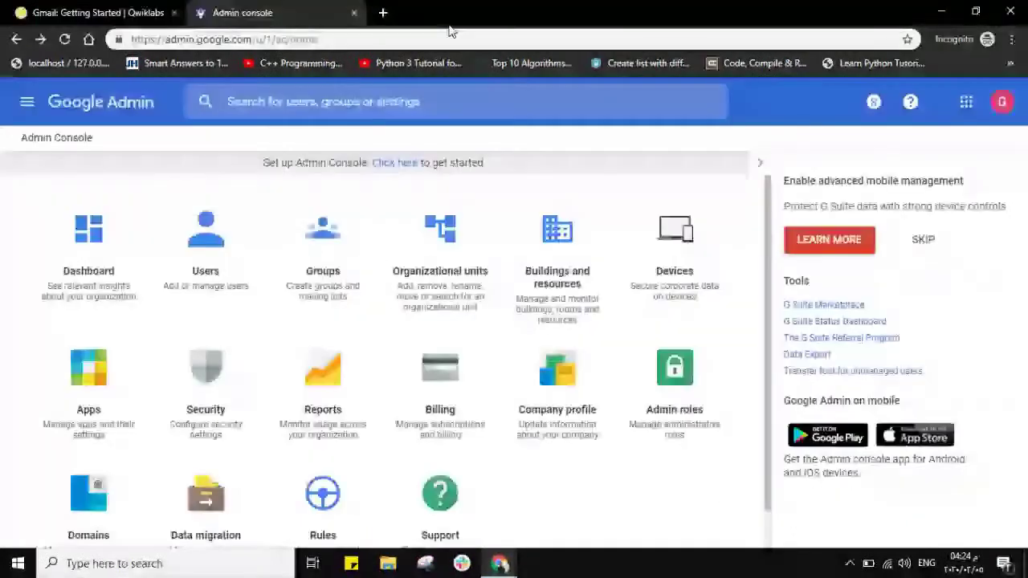
left_click(966, 102)
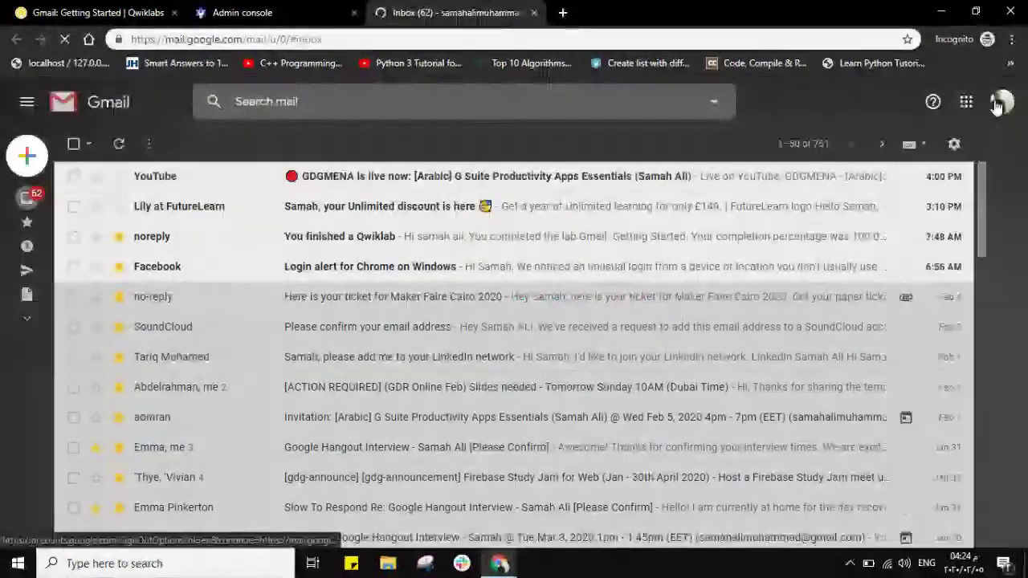
left_click(997, 104)
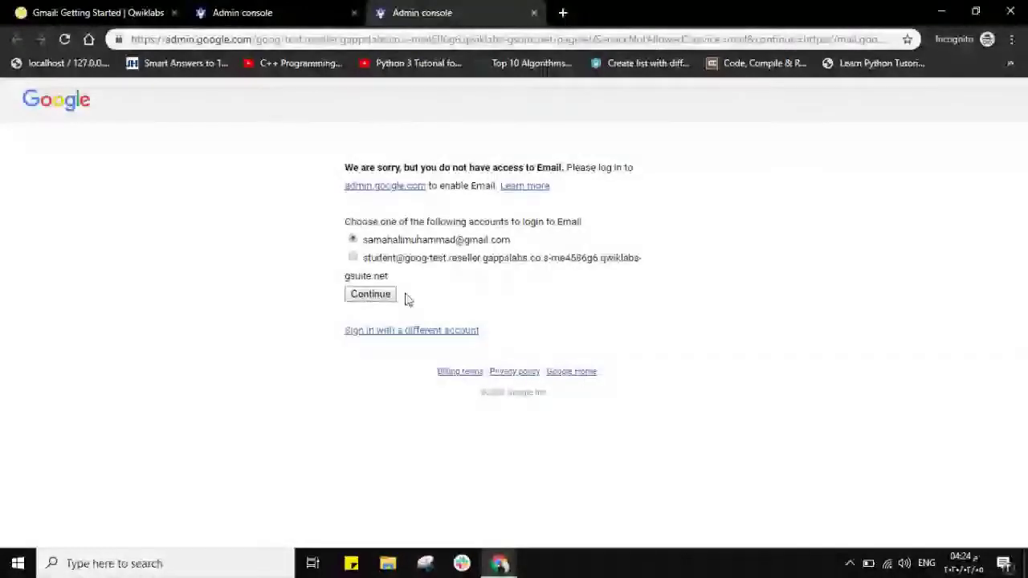
left_click(375, 299)
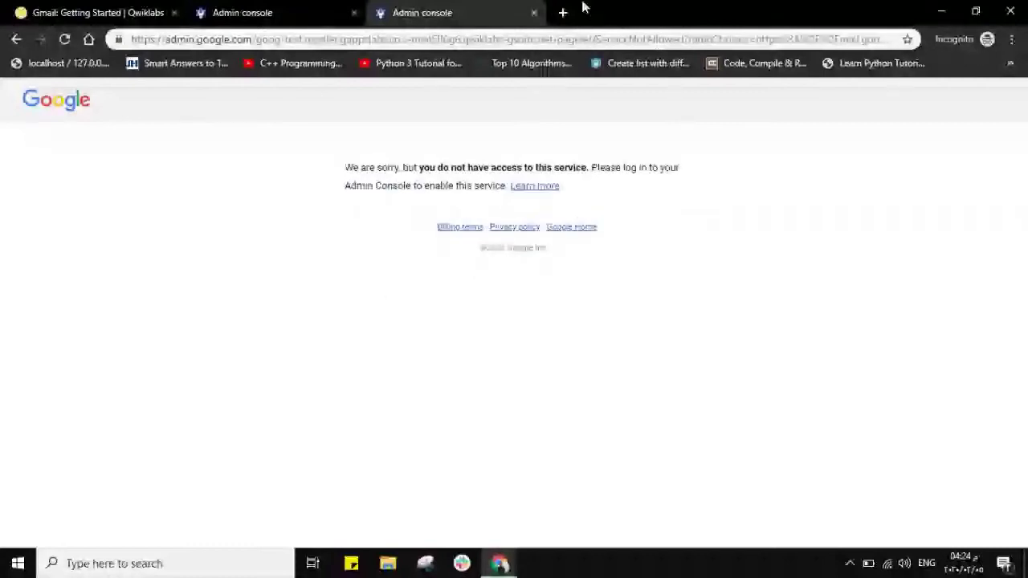
key("ctrl+w")
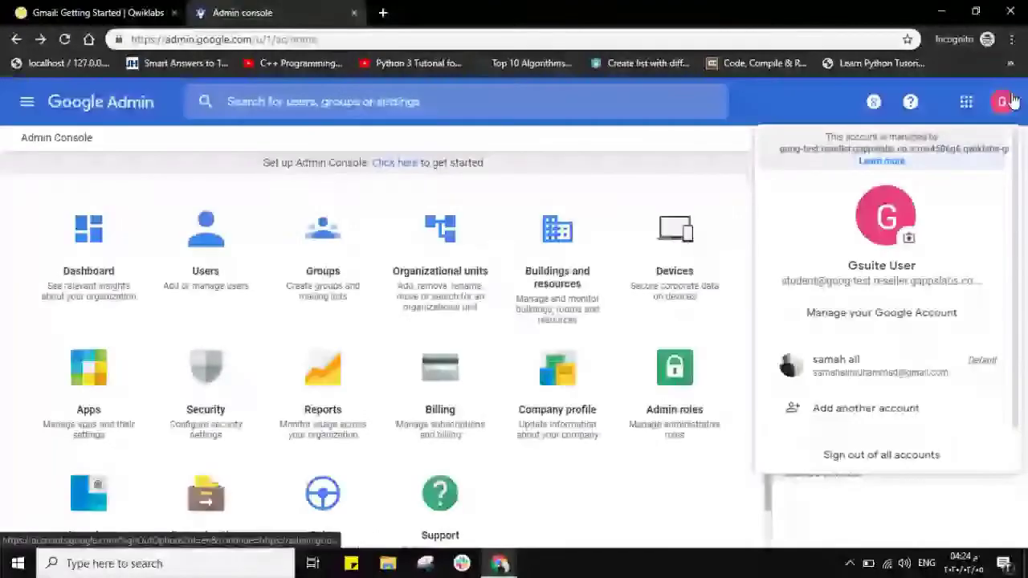
Check the Admin console's signed-in account, reopen Gmail and switch it to the Gsuite User account
left_click(1010, 99)
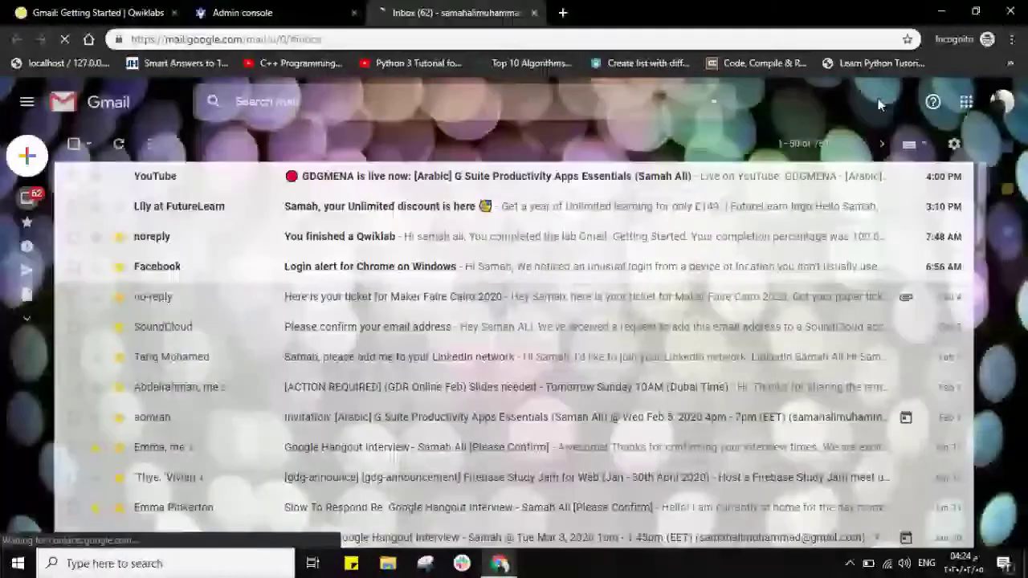
left_click(1002, 101)
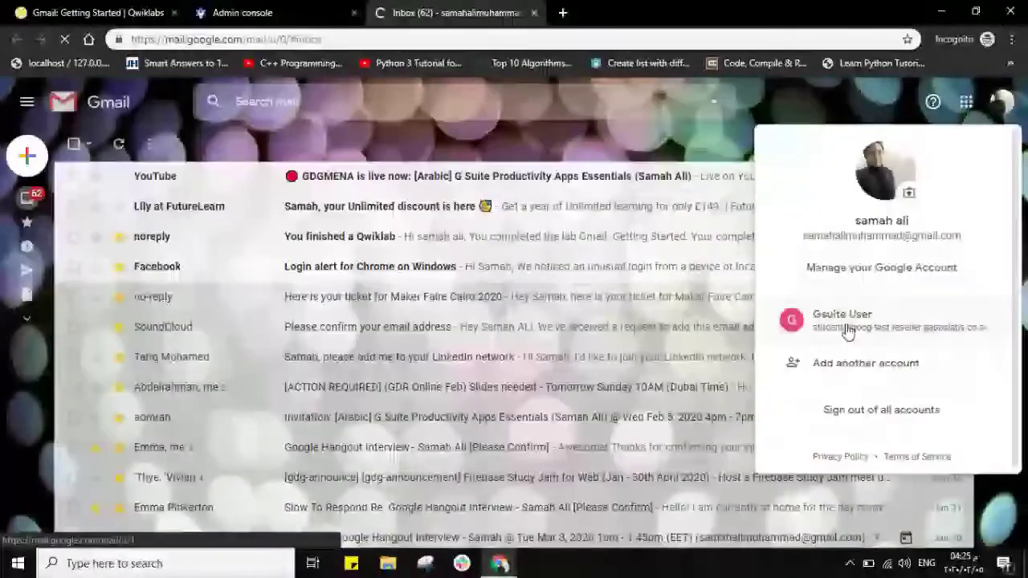
left_click(847, 332)
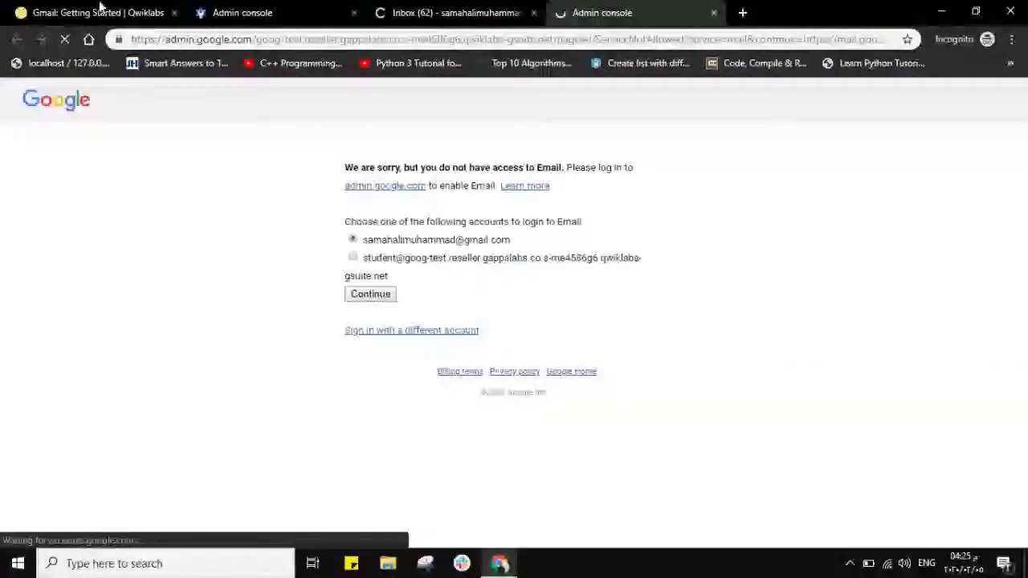
Copy the lab's username from the instructions and sign in to Gmail with it and the account password
key("ctrl+1")
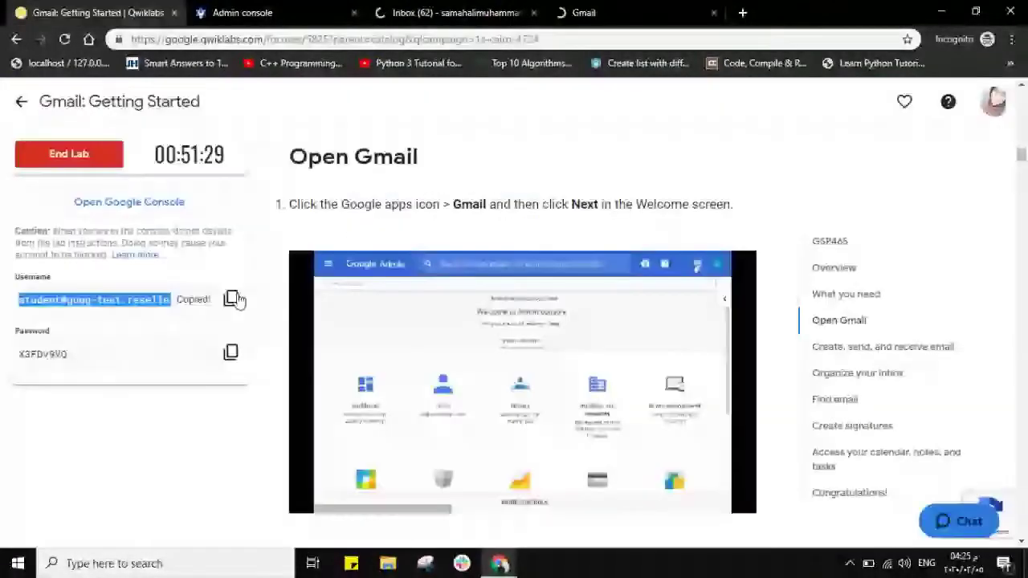
left_click(654, 8)
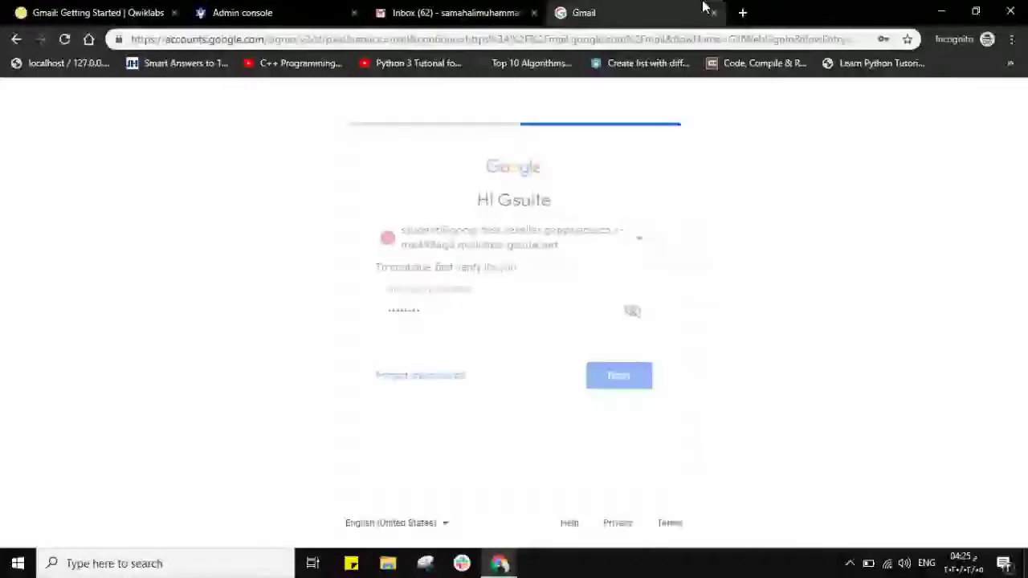
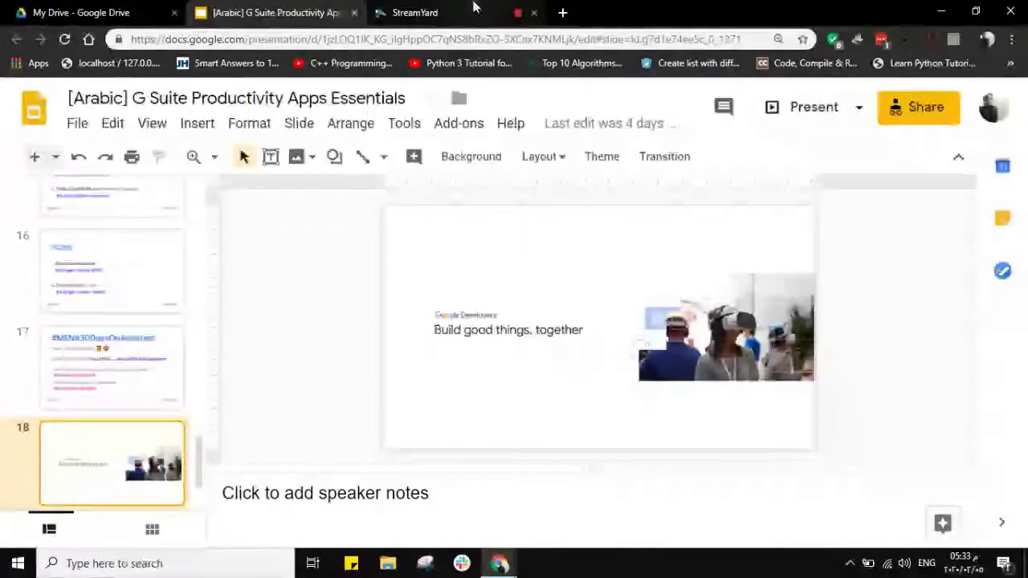
Switch from the presentation to the StreamYard live broadcast studio
left_click(474, 8)
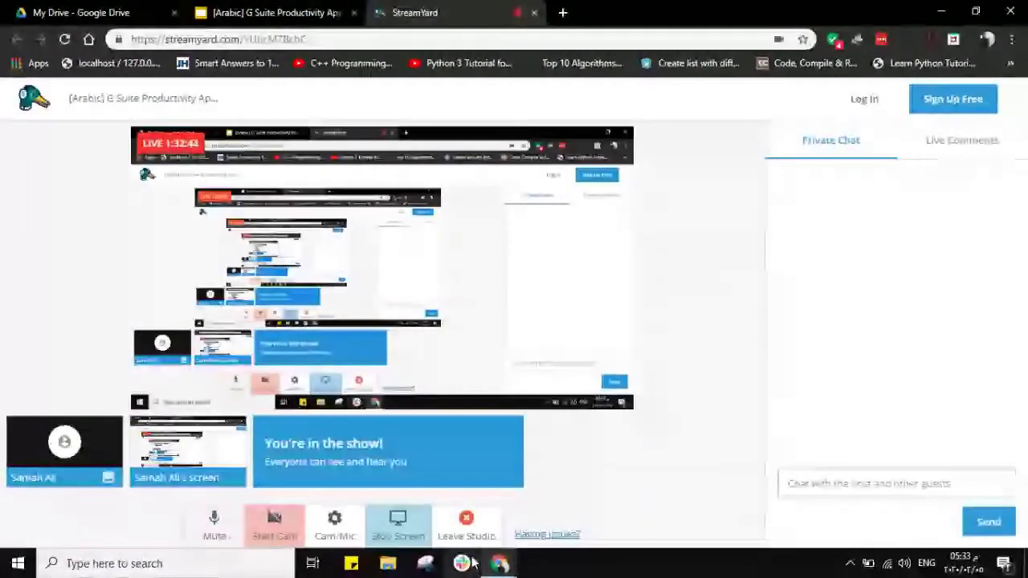
Switch to the Google Drive: Getting Started lab and examine the Delete files permanently instructions, enlarging the Delete forever and Empty trash screenshots
mouse_move(501, 564)
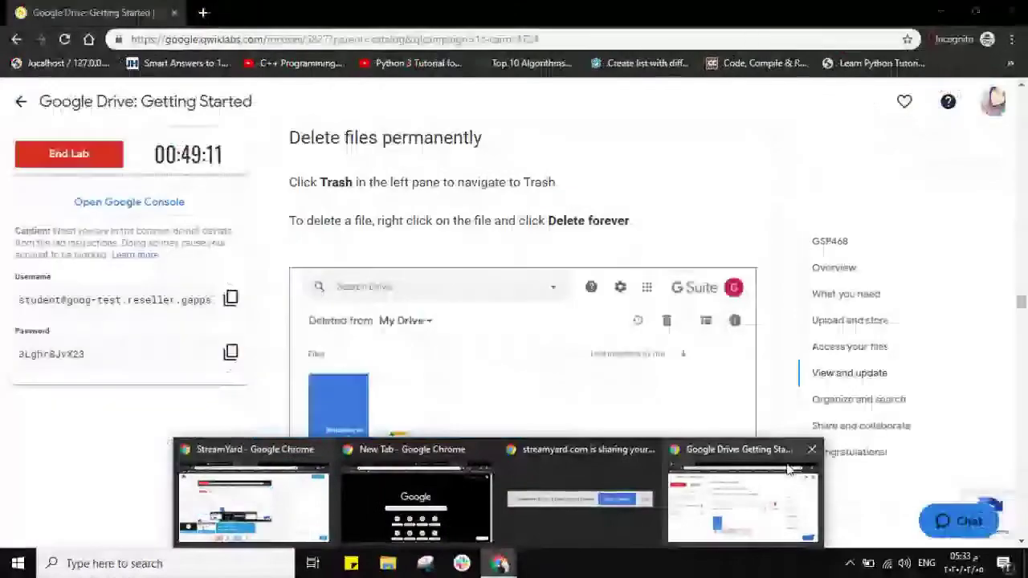
left_click(744, 502)
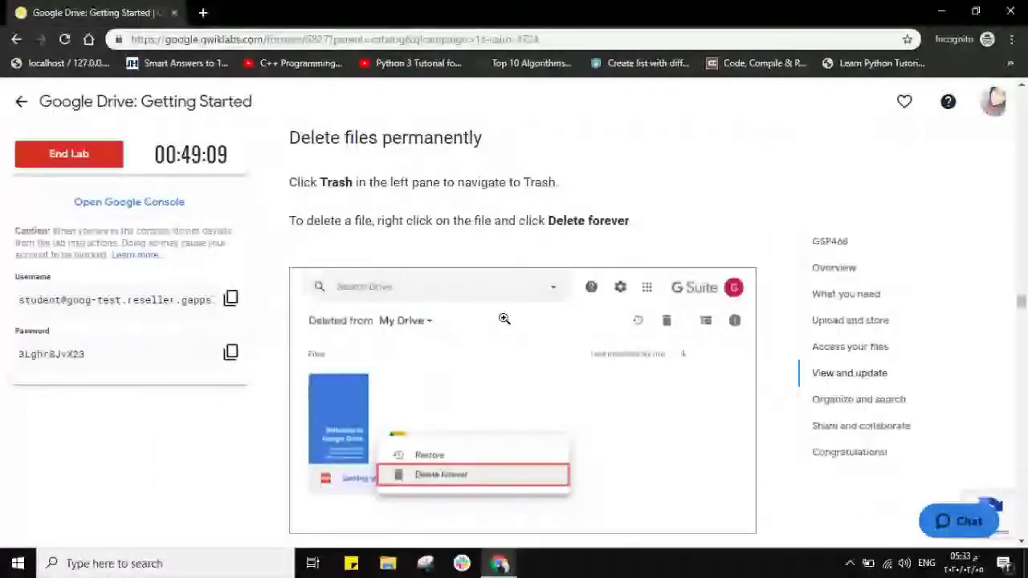
scroll(504, 319, "up", 1)
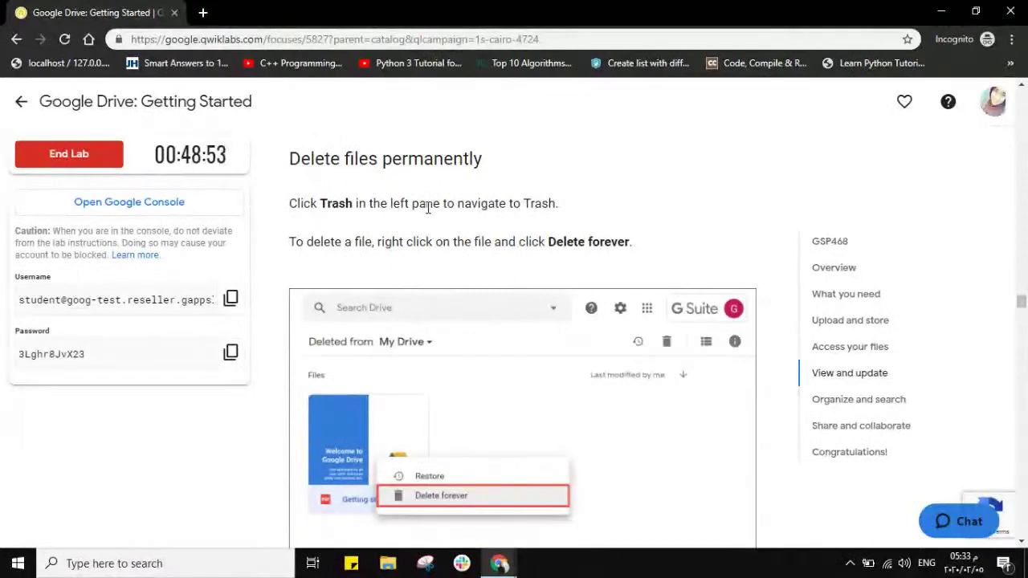
left_click(487, 394)
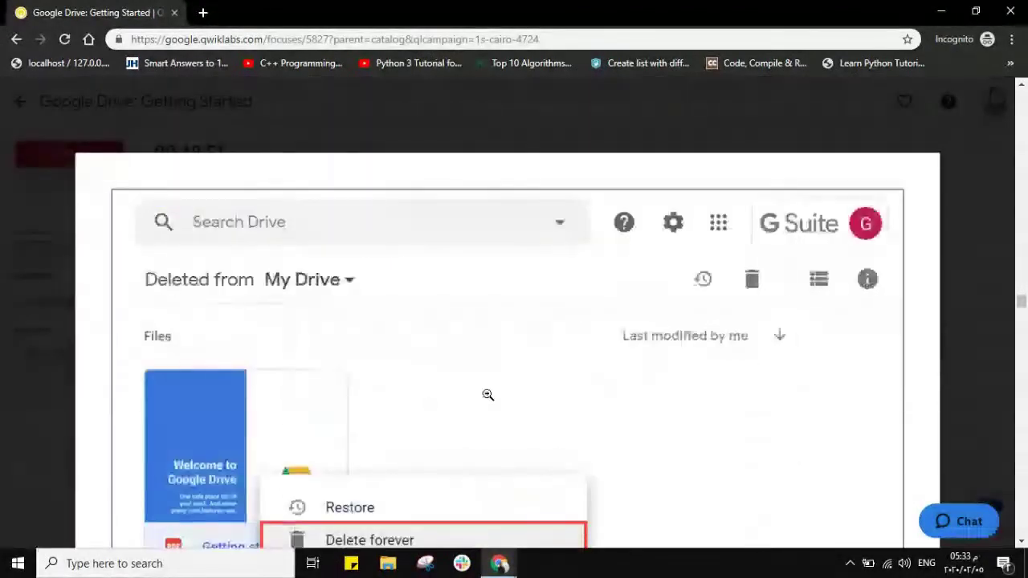
left_click(585, 383)
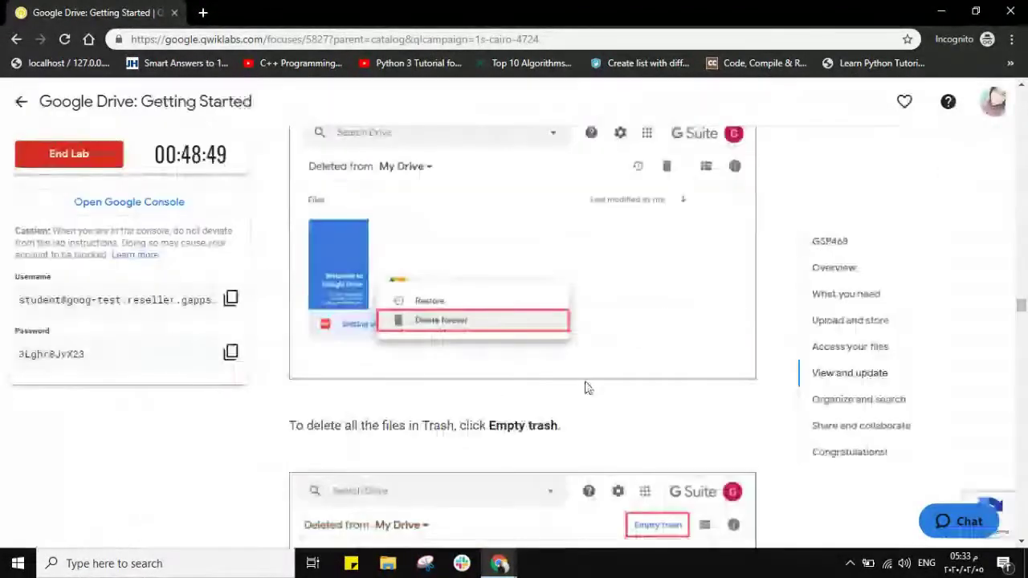
scroll(585, 386, "down", 1)
scroll(584, 386, "up", 2)
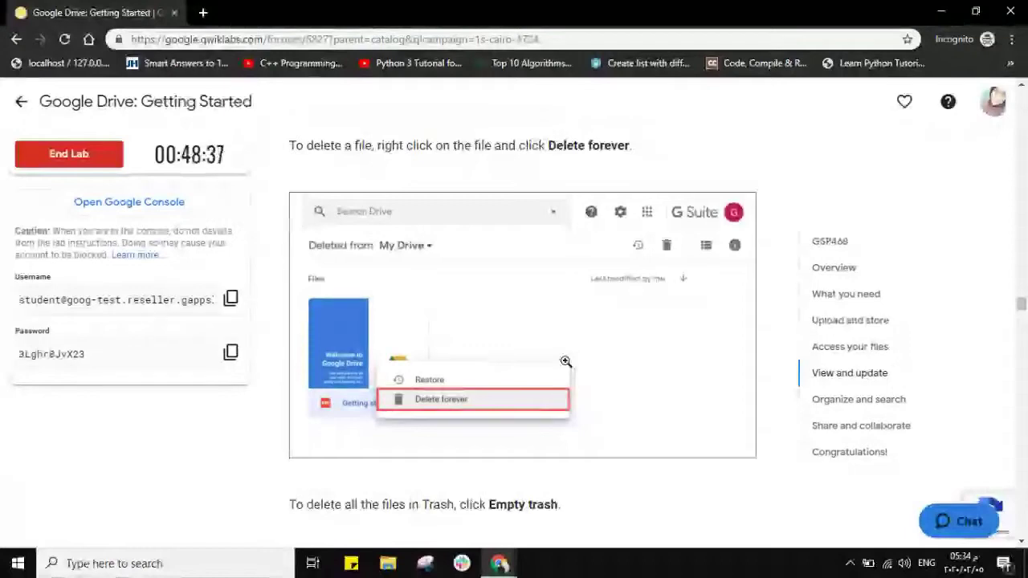
scroll(566, 361, "down", 5)
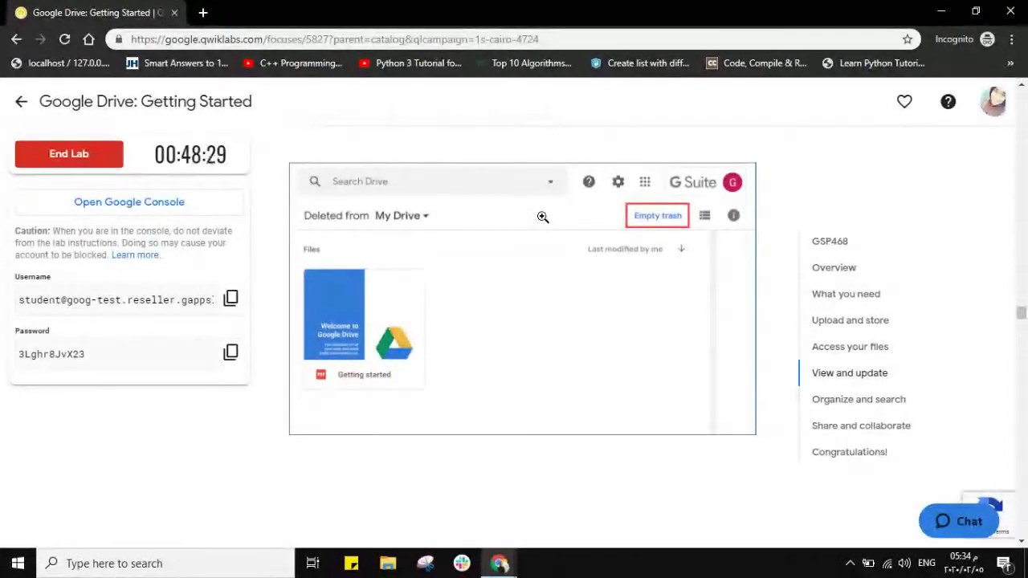
left_click(649, 231)
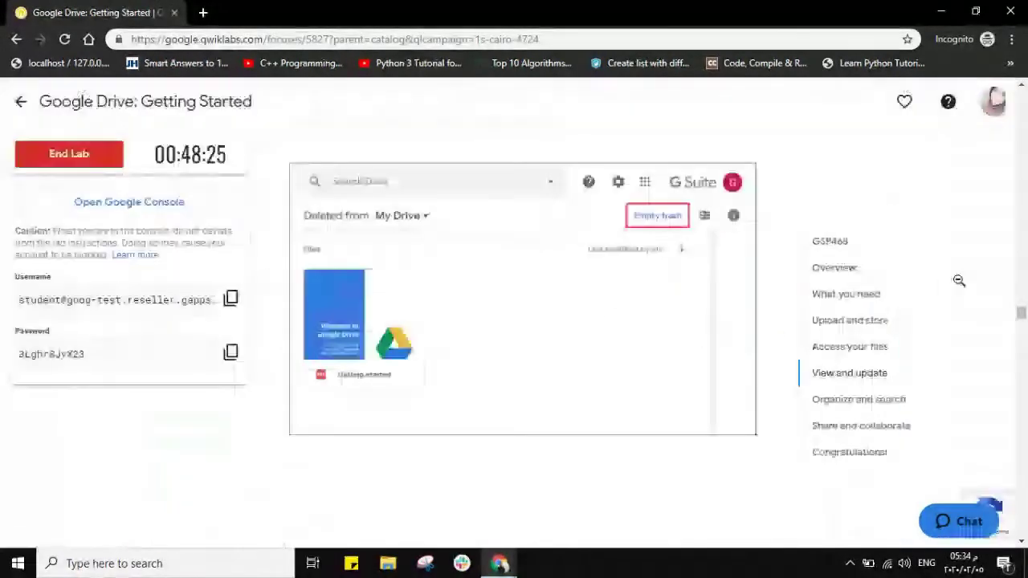
left_click(956, 281)
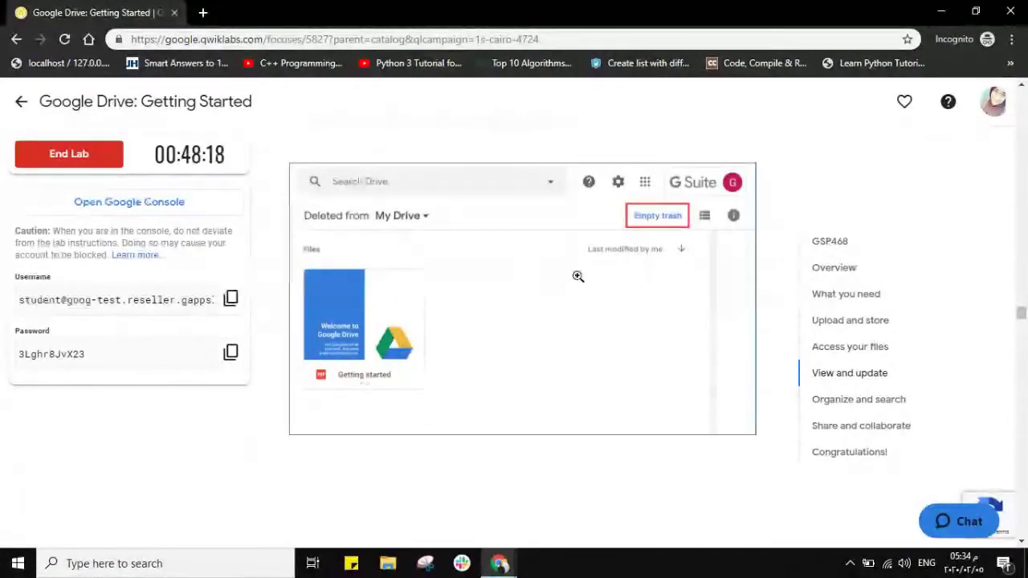
Read the Organize and search instructions on creating folders, moving files and starring items, enlarging the animation about moving files
scroll(635, 233, "down", 4)
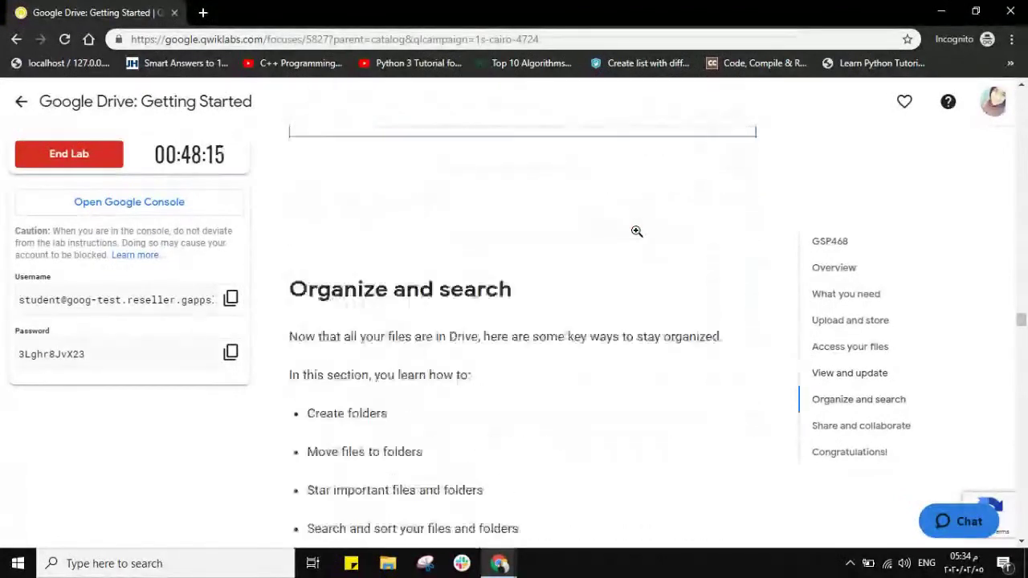
scroll(639, 237, "down", 1)
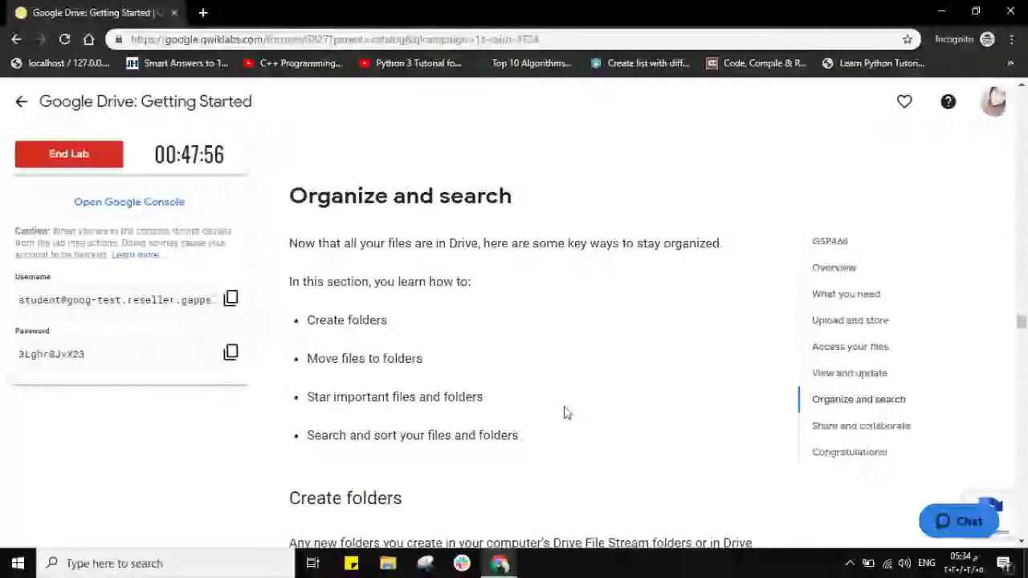
scroll(566, 412, "down", 4)
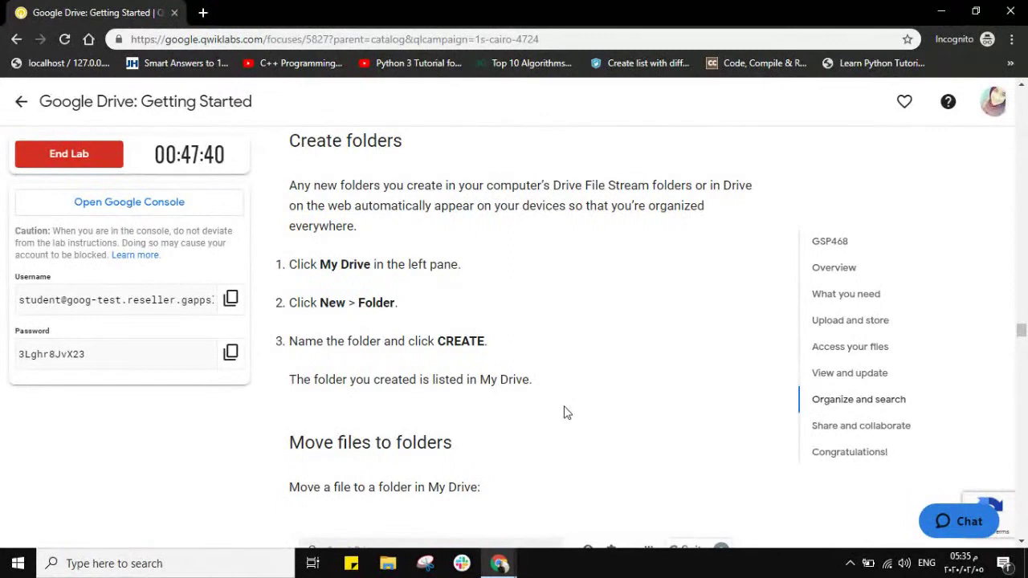
scroll(565, 413, "down", 4)
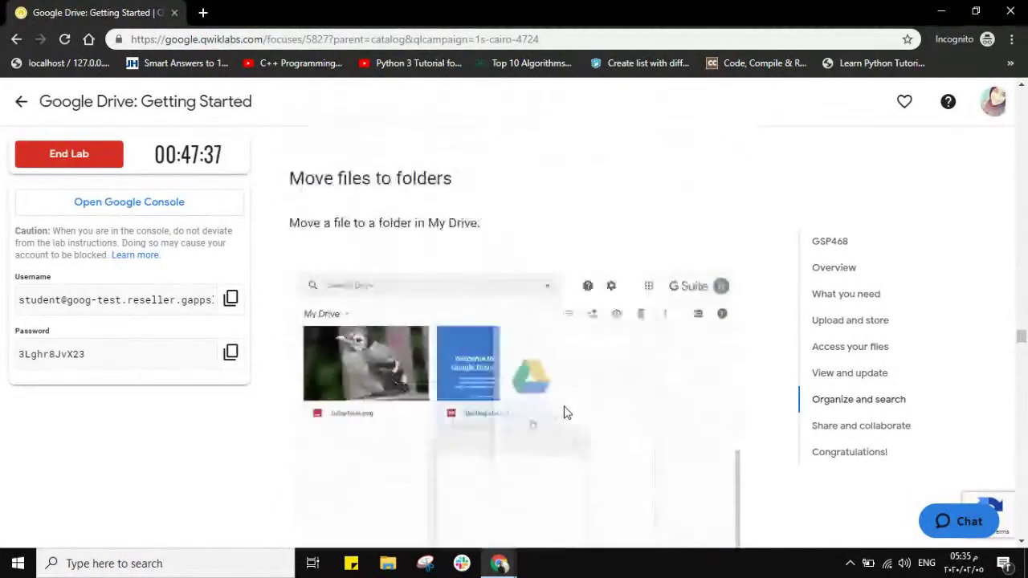
left_click(565, 410)
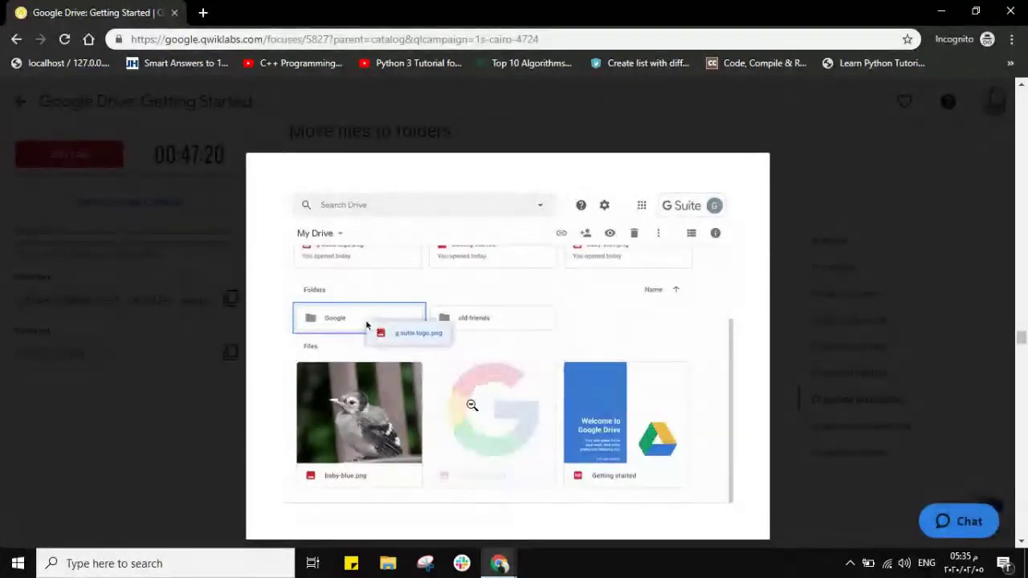
left_click(134, 476)
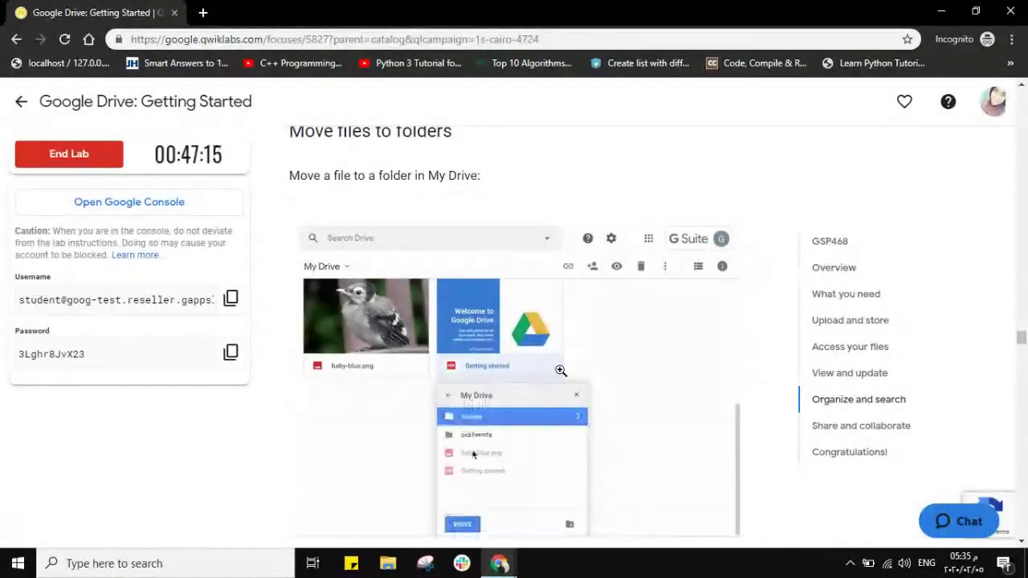
scroll(561, 370, "down", 2)
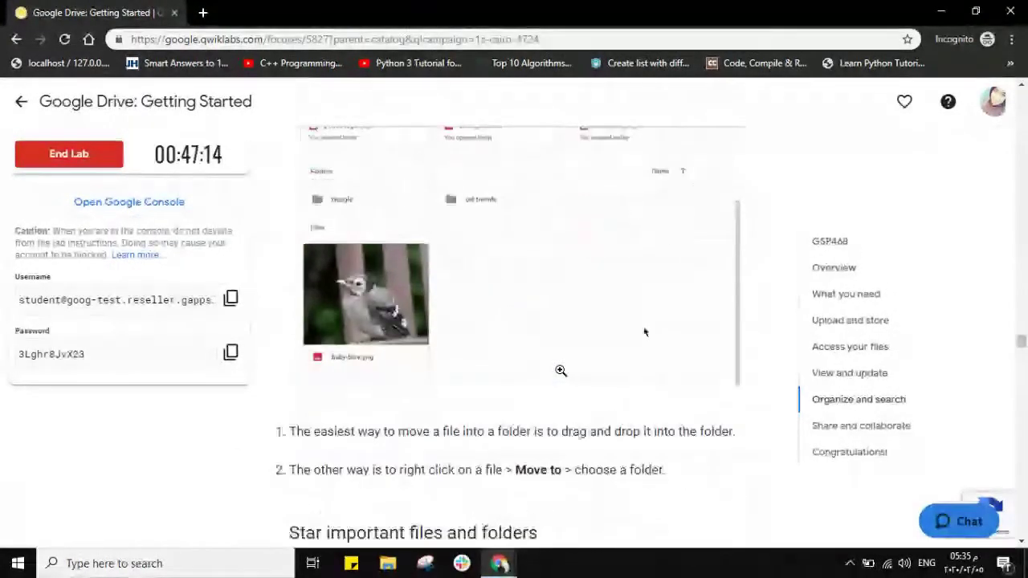
scroll(561, 371, "down", 3)
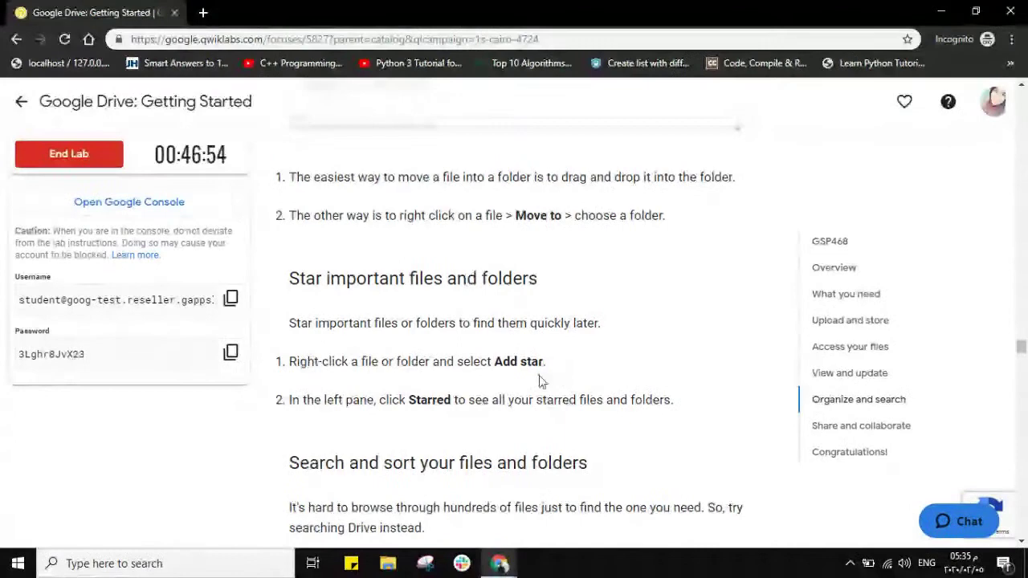
Review the lab's instructions for searching and sorting Drive files, enlarge the search animation, and go to the Share and collaborate section
scroll(540, 380, "down", 4)
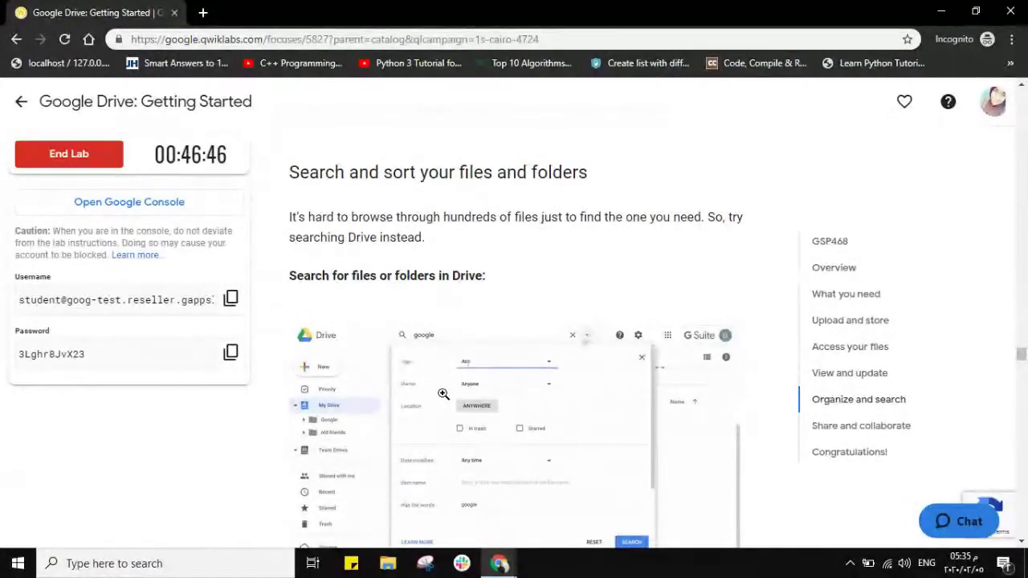
scroll(443, 394, "down", 1)
left_click(443, 393)
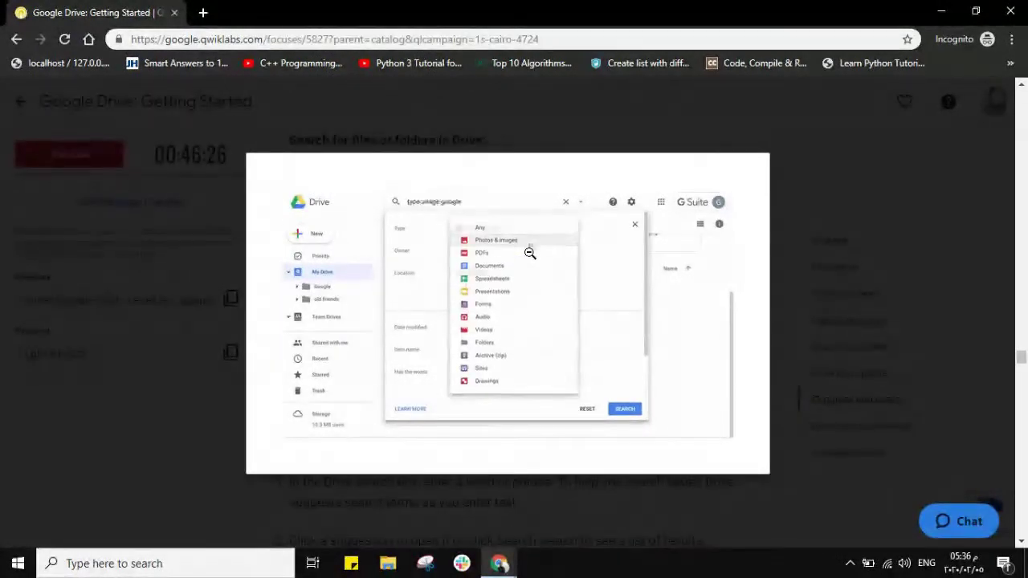
left_click(859, 352)
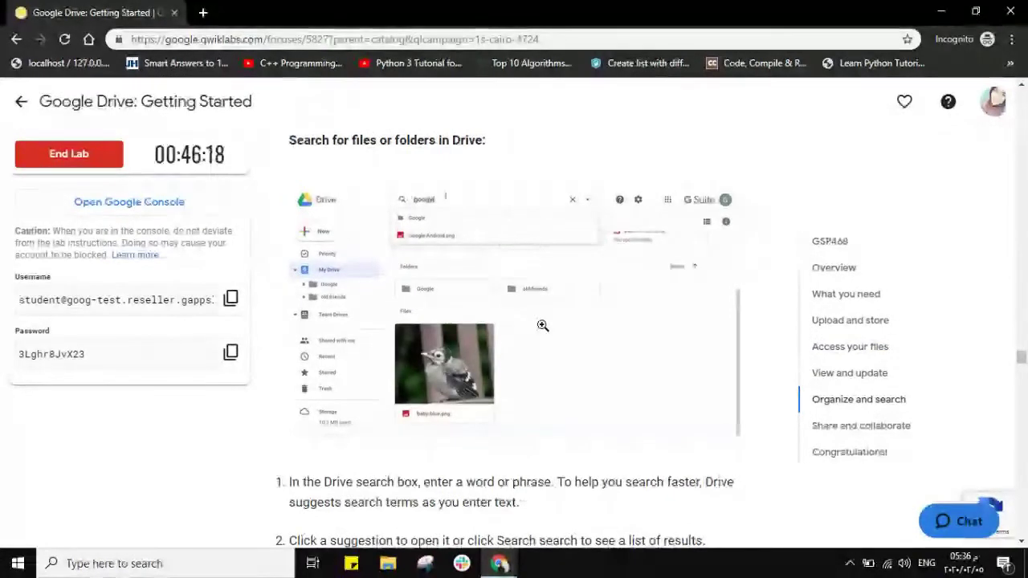
scroll(543, 325, "down", 1)
scroll(542, 325, "down", 7)
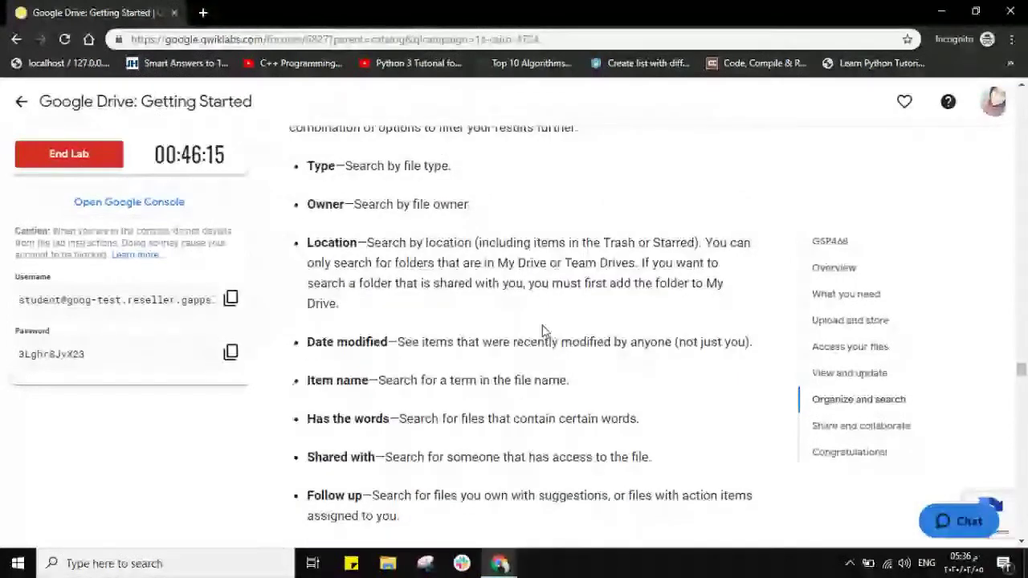
scroll(542, 329, "up", 3)
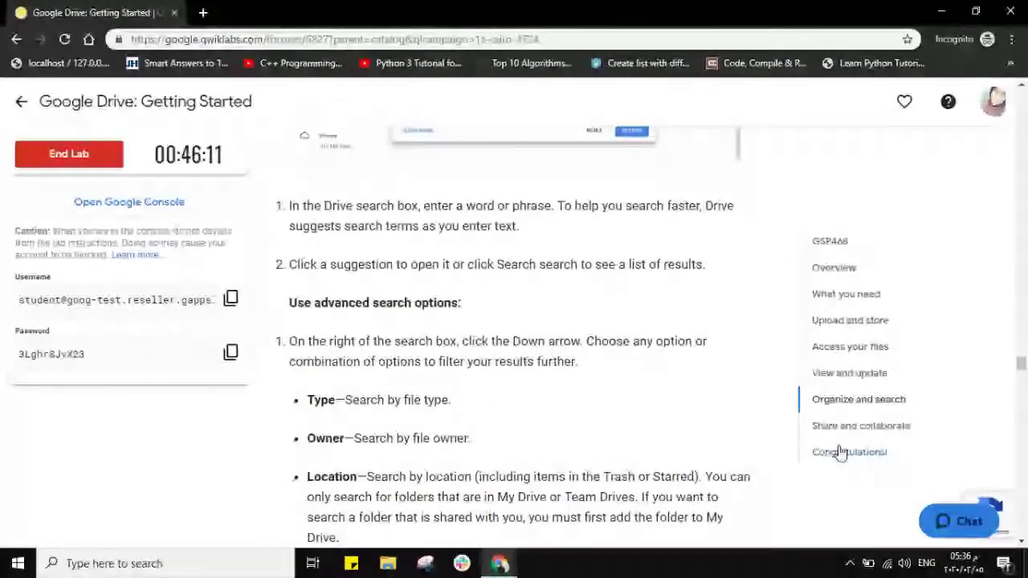
left_click(861, 426)
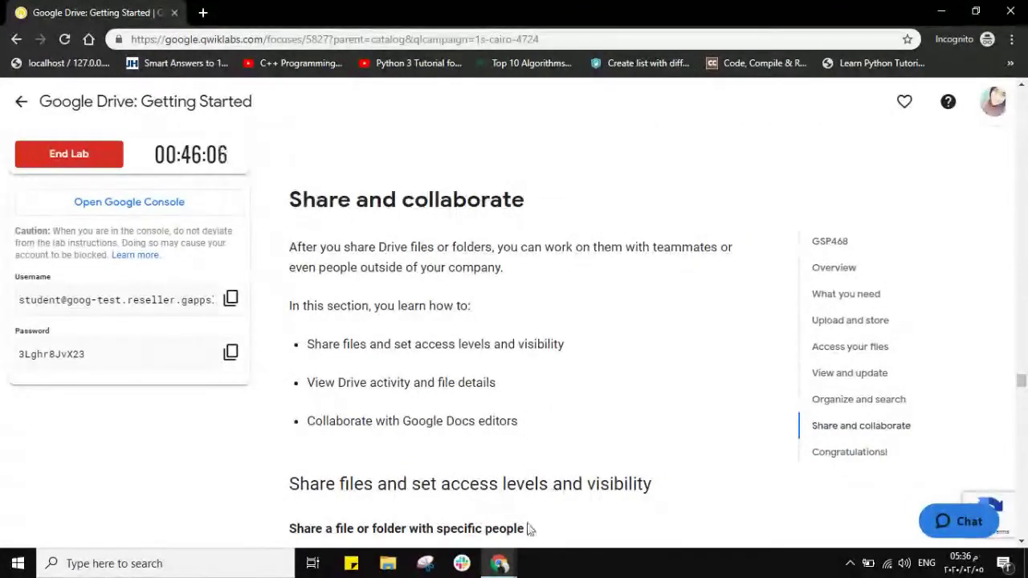
Switch to the [Arabic] G Suite Productivity Apps Essentials presentation, open its sharing settings and examine the link access levels
mouse_move(499, 564)
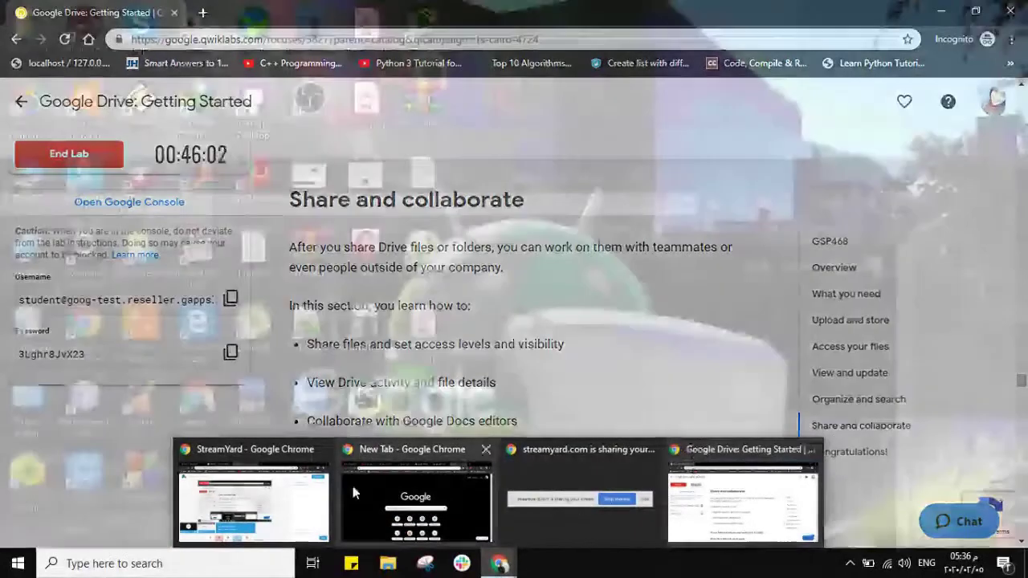
left_click(353, 486)
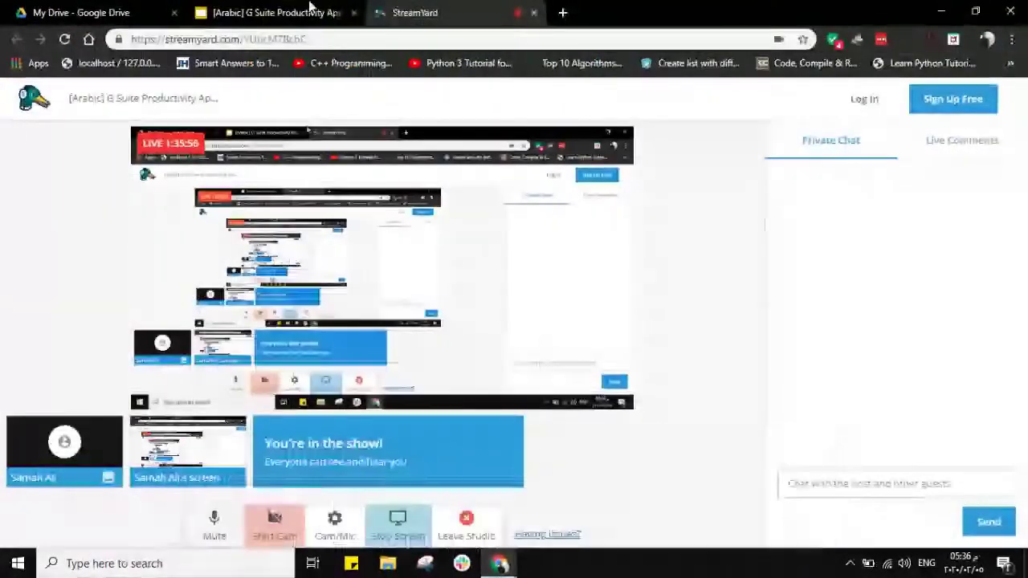
left_click(303, 19)
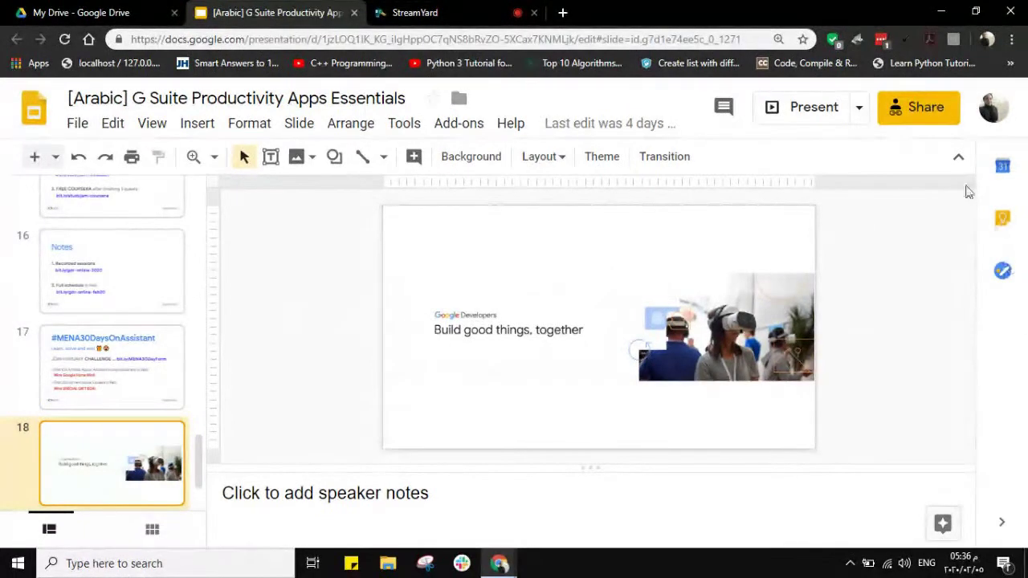
left_click(934, 119)
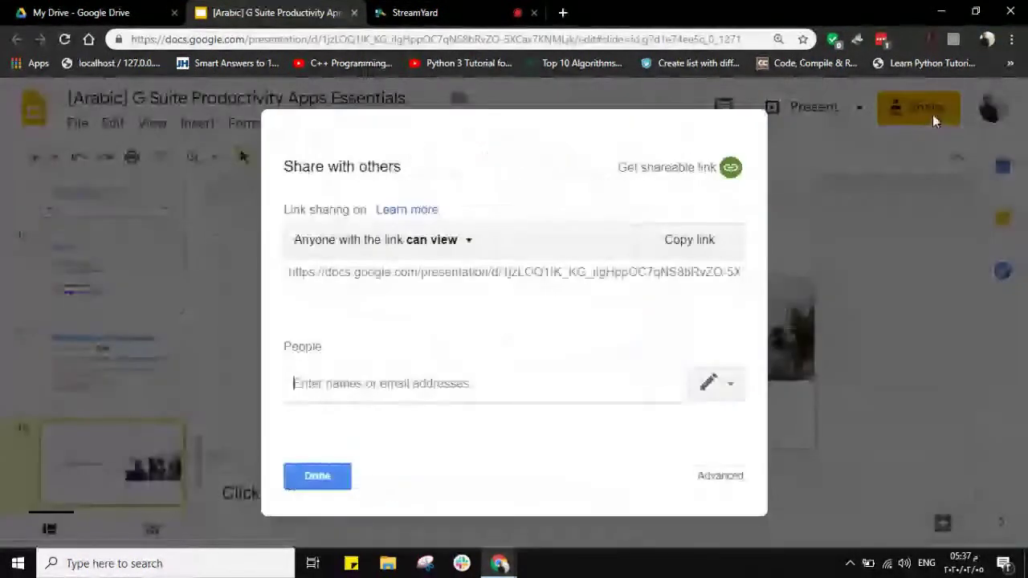
left_click(593, 232)
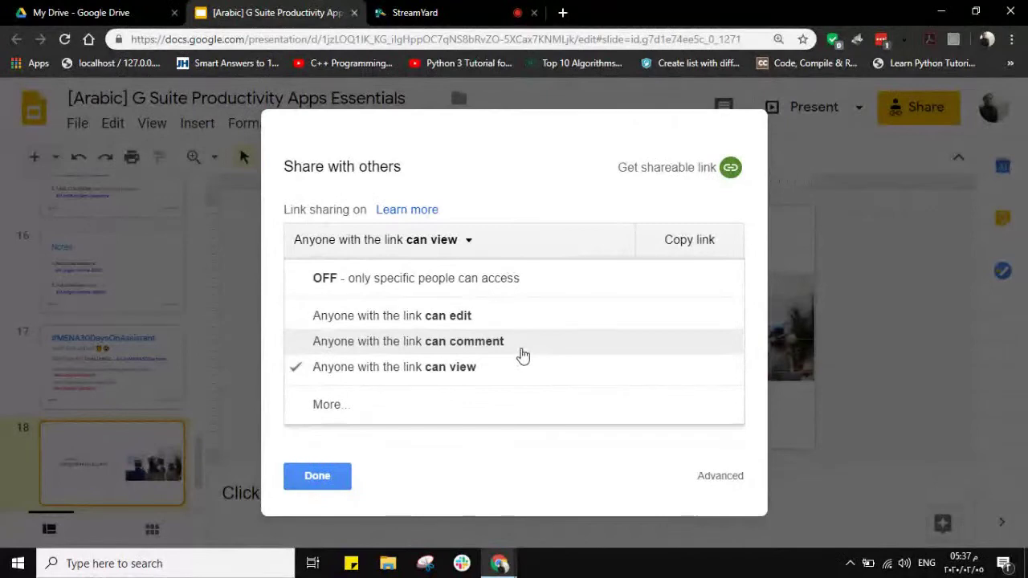
left_click(604, 206)
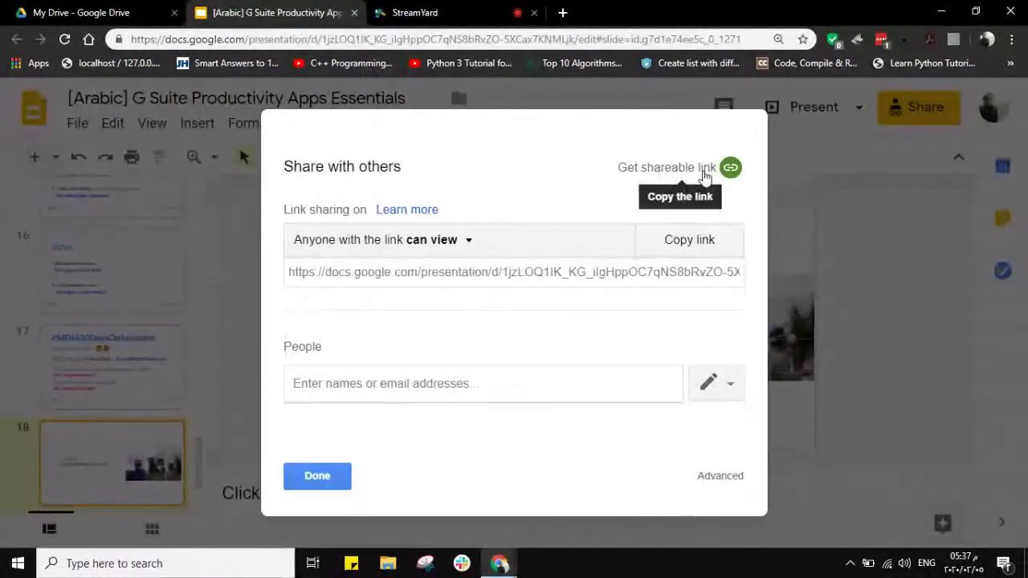
Copy the presentation's shareable link and close the sharing settings
left_click(460, 379)
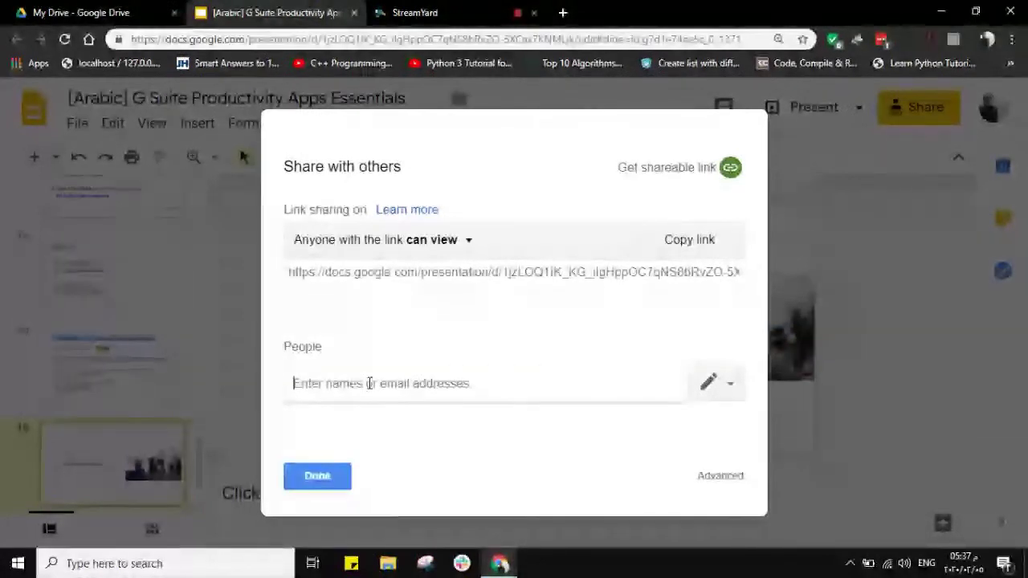
left_click(669, 166)
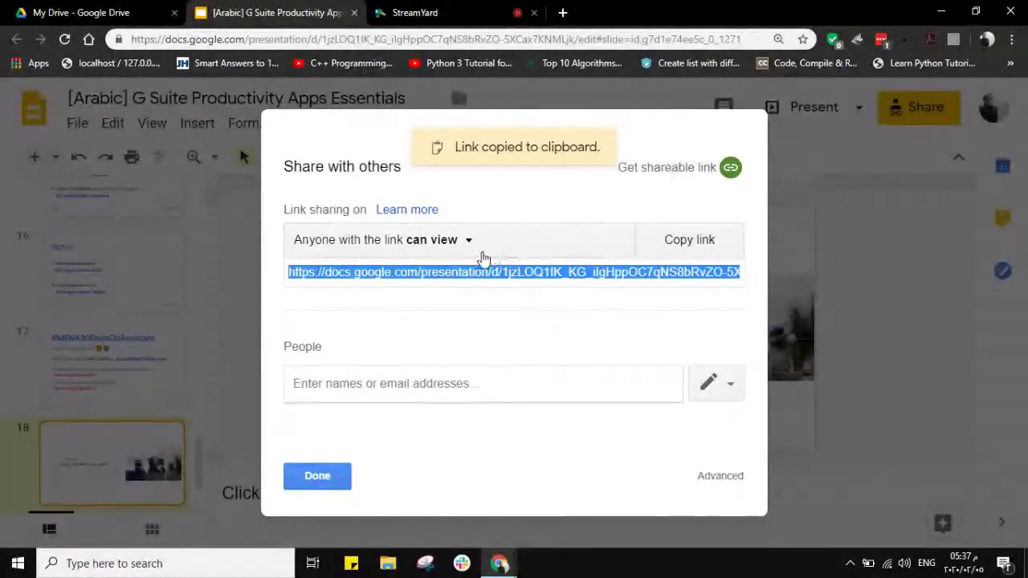
left_click(317, 475)
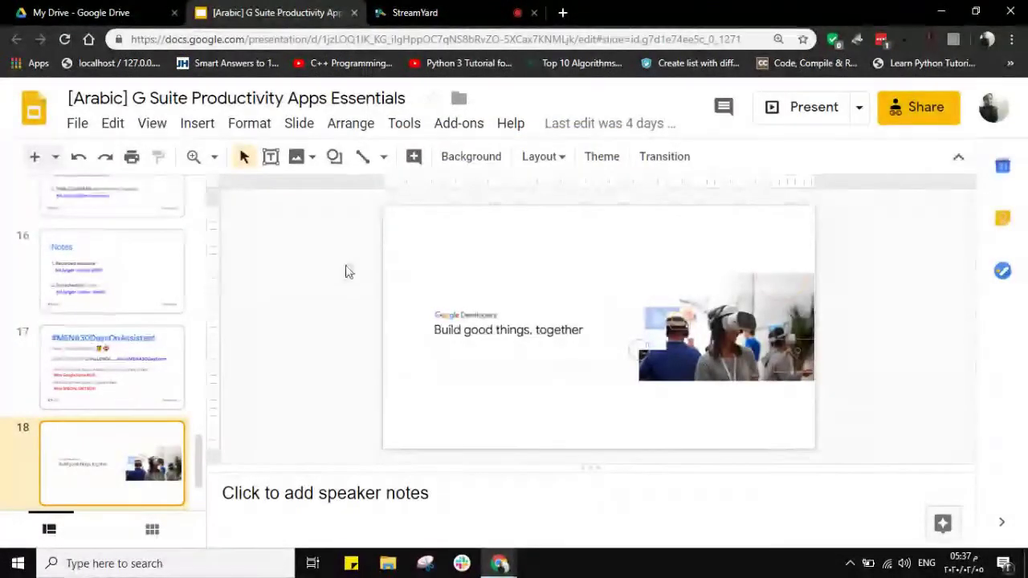
Check the lab's Share and collaborate section briefly and return to the [Arabic] G Suite Productivity Apps Essentials presentation
key("alt+Tab")
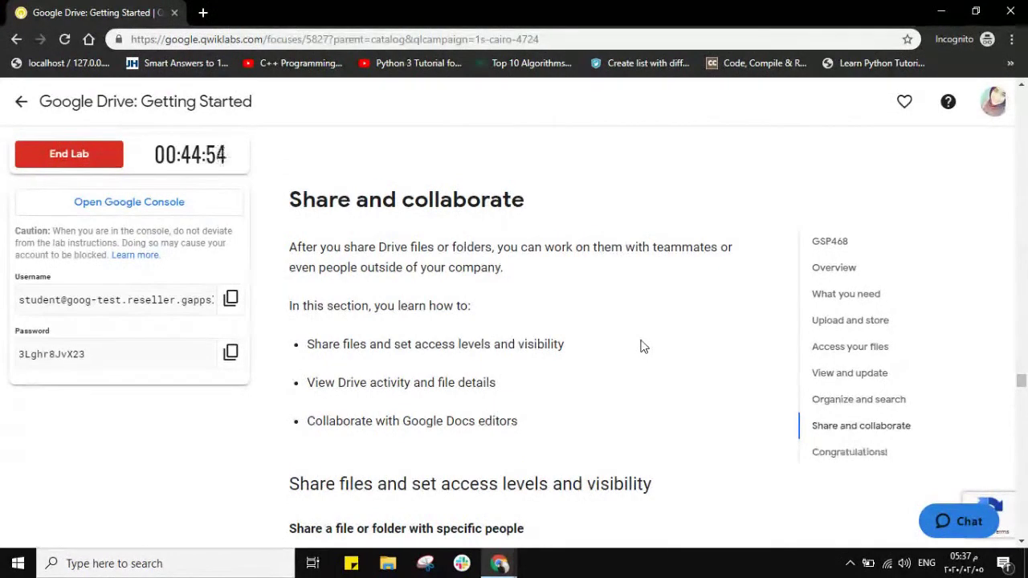
mouse_move(507, 567)
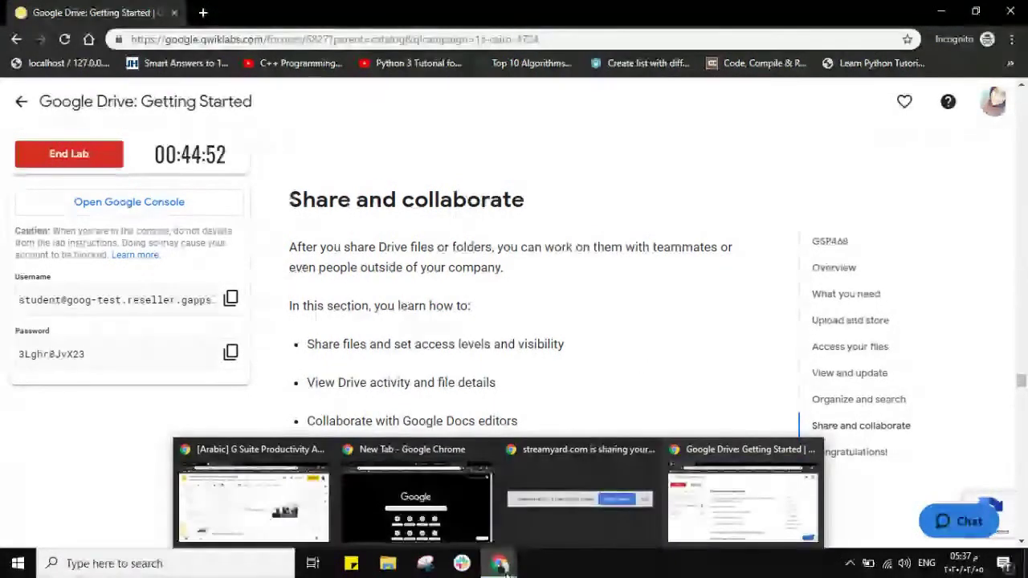
left_click(300, 531)
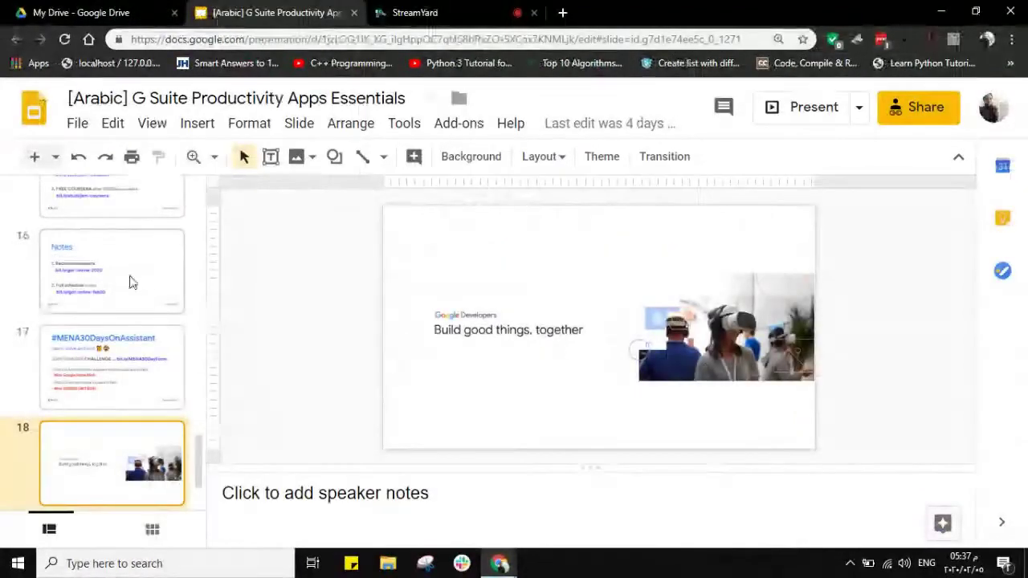
Find and display the Qwiklabs Notes slide about the attendance certificate and free Coursera links
scroll(131, 281, "up", 3)
scroll(131, 281, "up", 2)
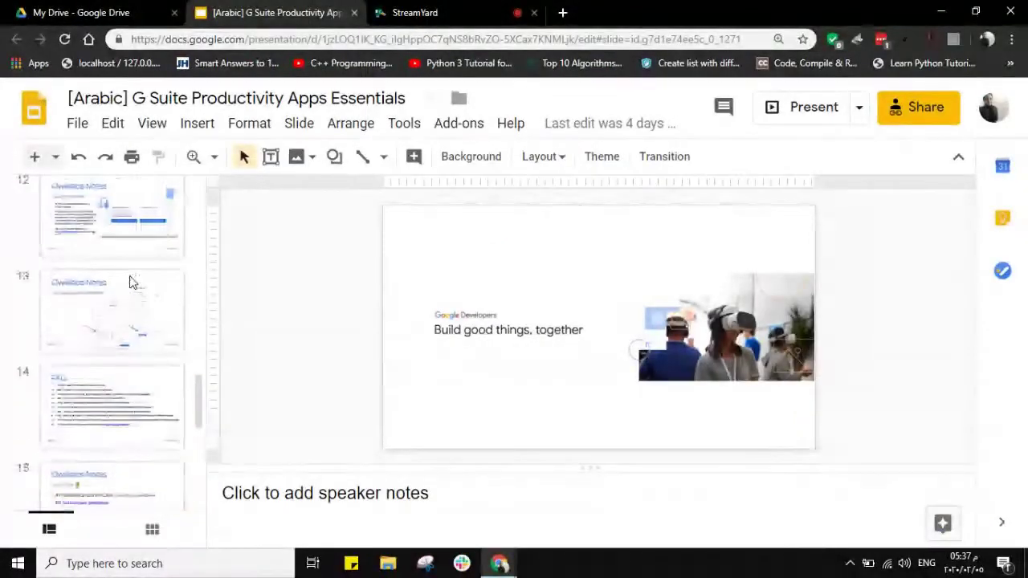
scroll(132, 282, "down", 4)
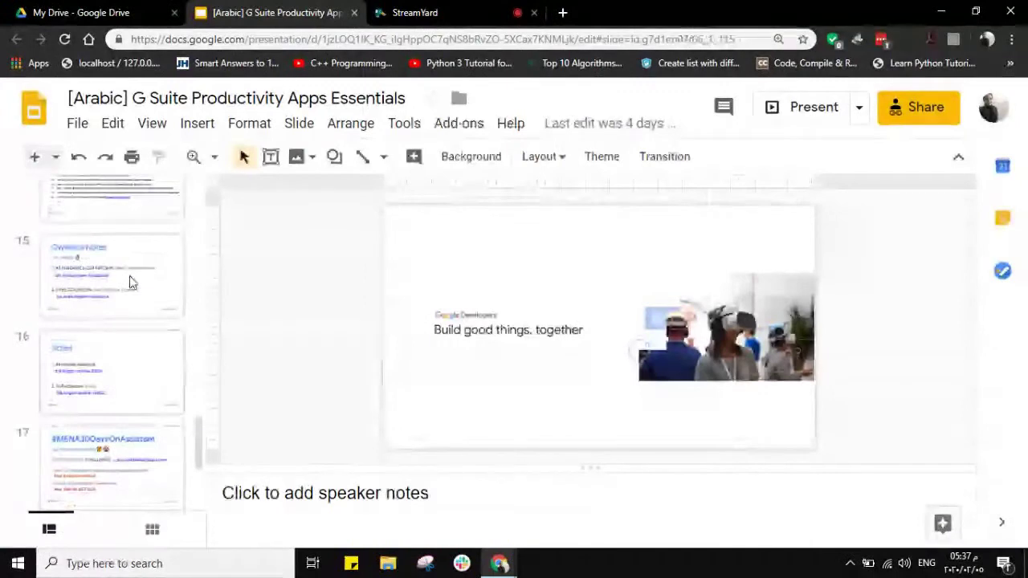
left_click(132, 282)
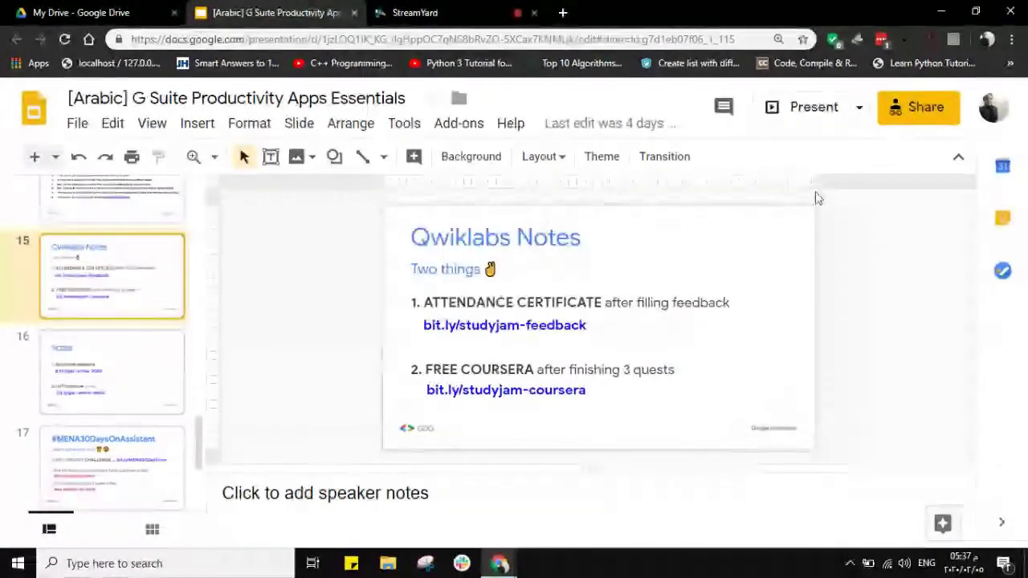
key("Up")
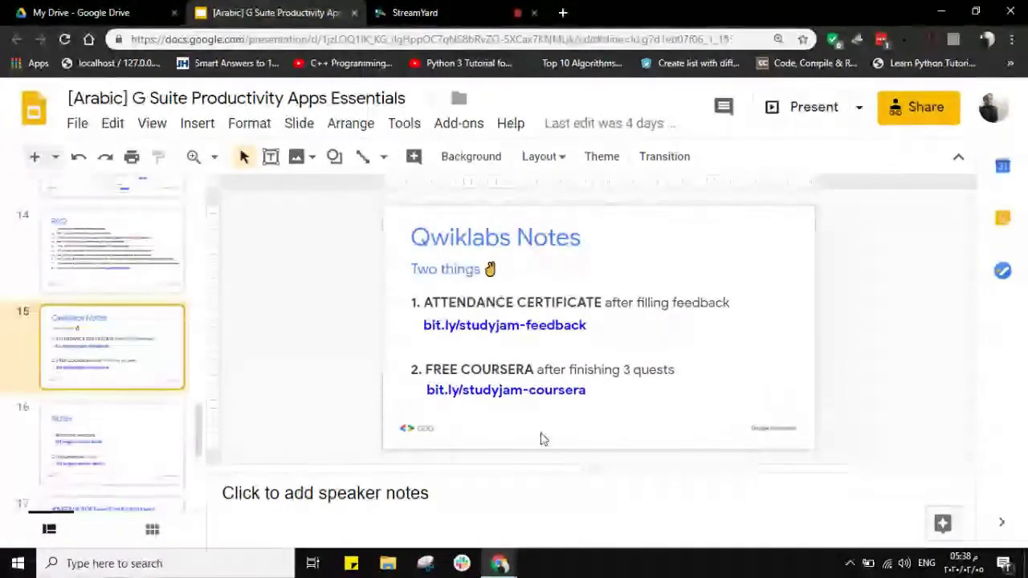
Switch to the Google Drive: Getting Started lab and skim its instructions from Share and collaborate through to the end of the page
key("alt+Tab")
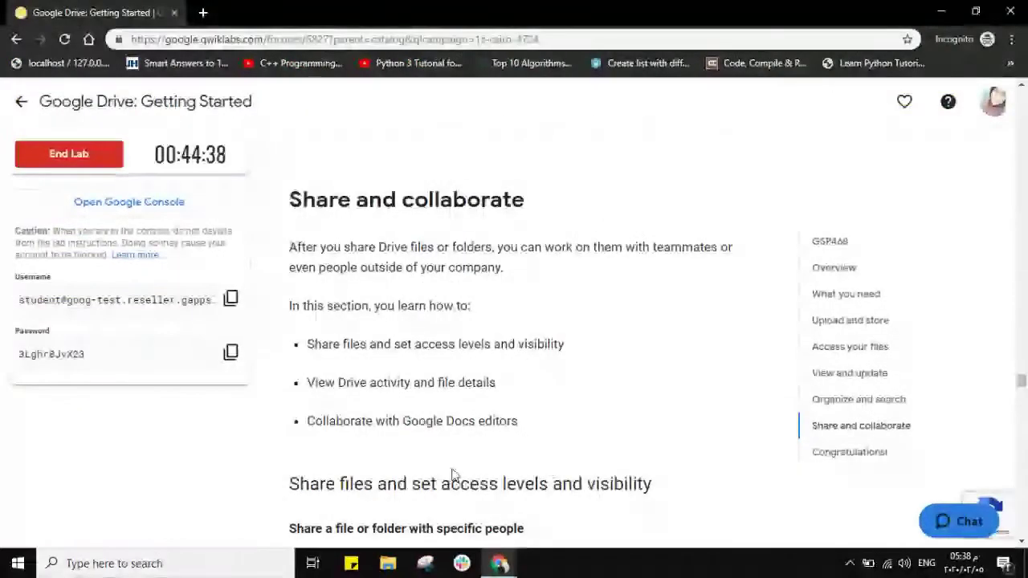
scroll(299, 468, "down", 15)
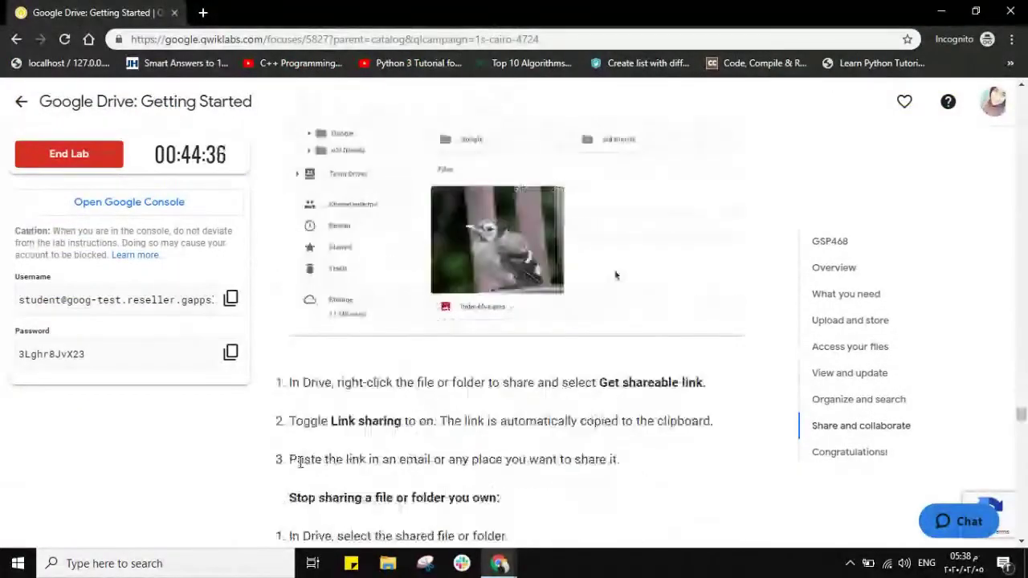
scroll(298, 464, "down", 10)
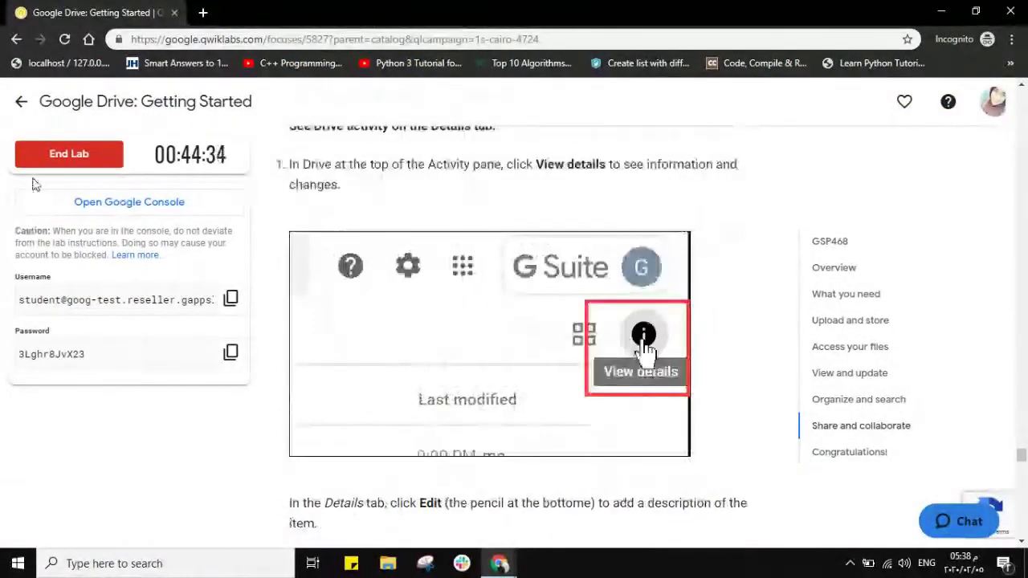
scroll(43, 174, "down", 10)
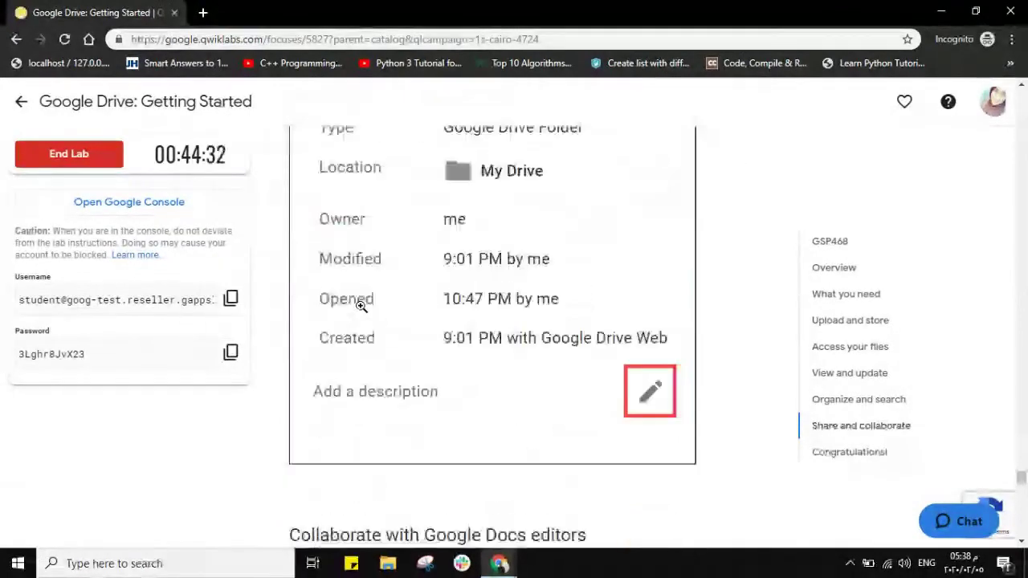
scroll(362, 306, "down", 15)
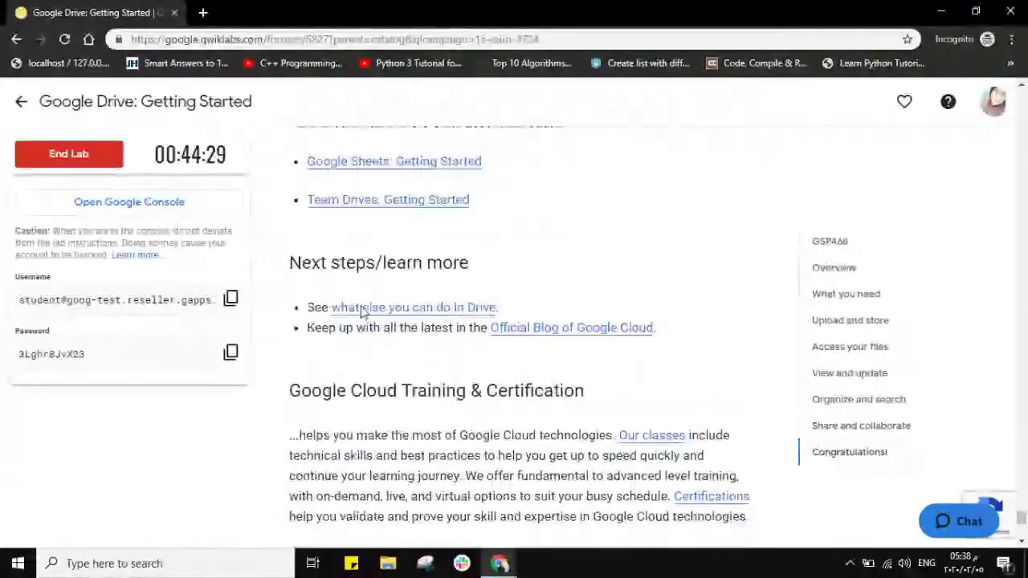
scroll(361, 313, "down", 1)
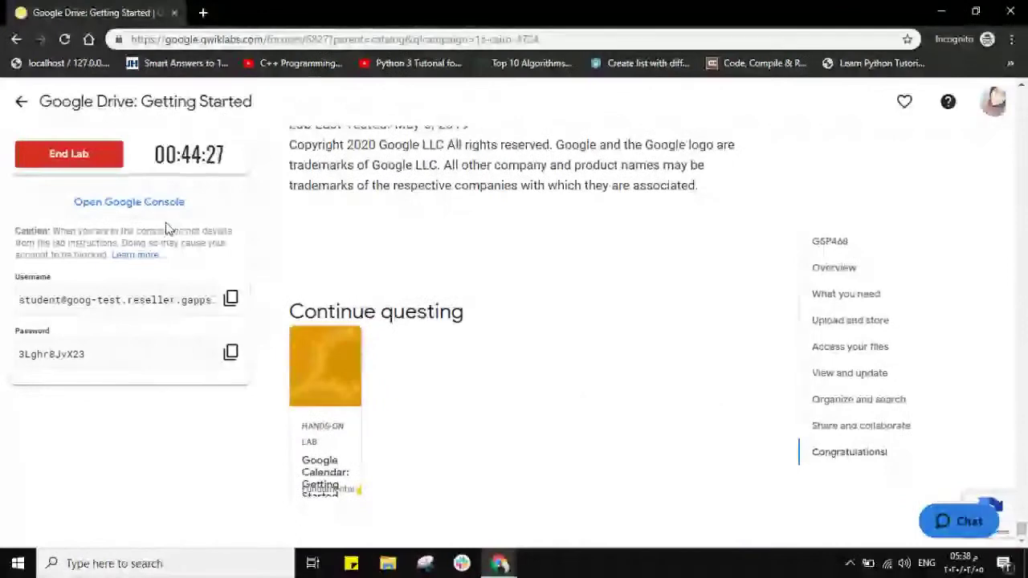
End the Google Drive: Getting Started lab and dismiss the satisfaction survey without submitting feedback
left_click(71, 156)
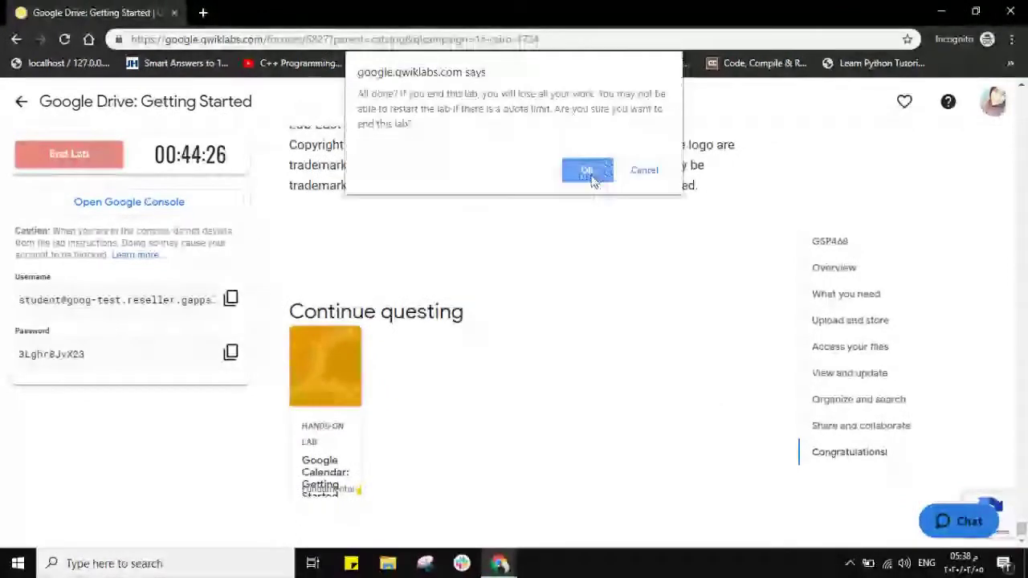
left_click(589, 173)
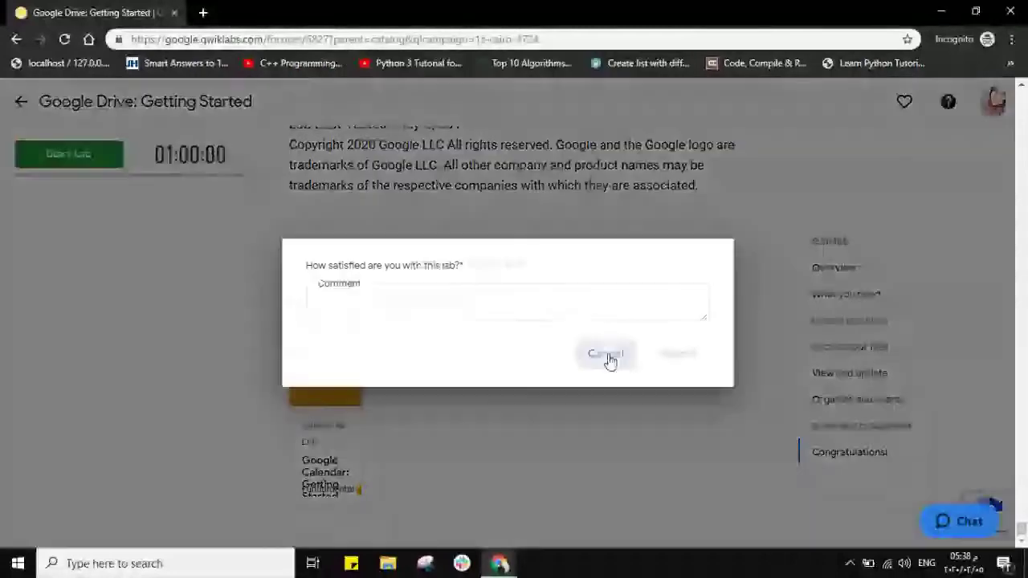
left_click(606, 357)
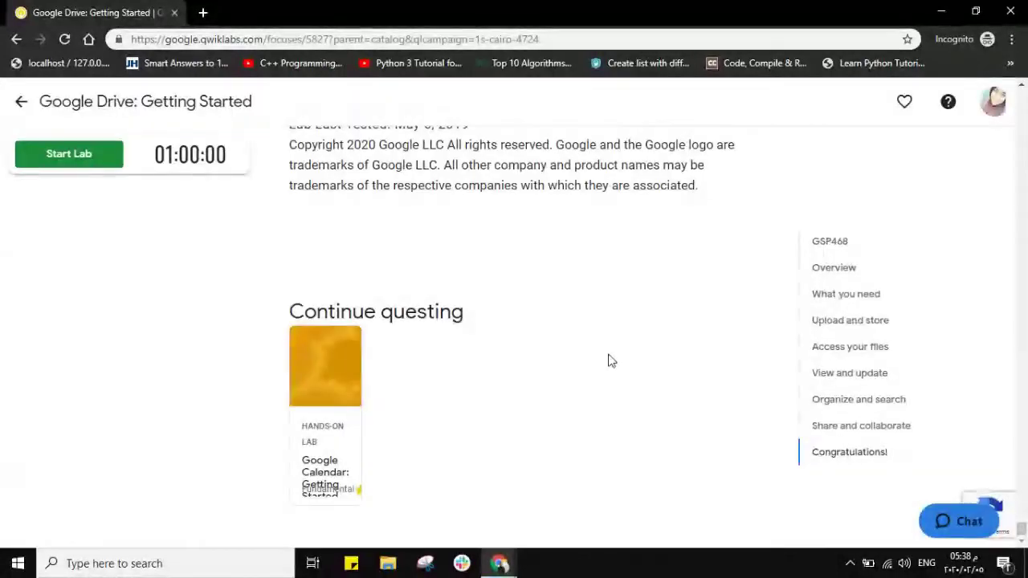
Review the lab's introduction from its beginning, covering the Overview, Prerequisite, What you need and Sign in to G Suite sections
left_click_drag(1021, 529, 1021, 96)
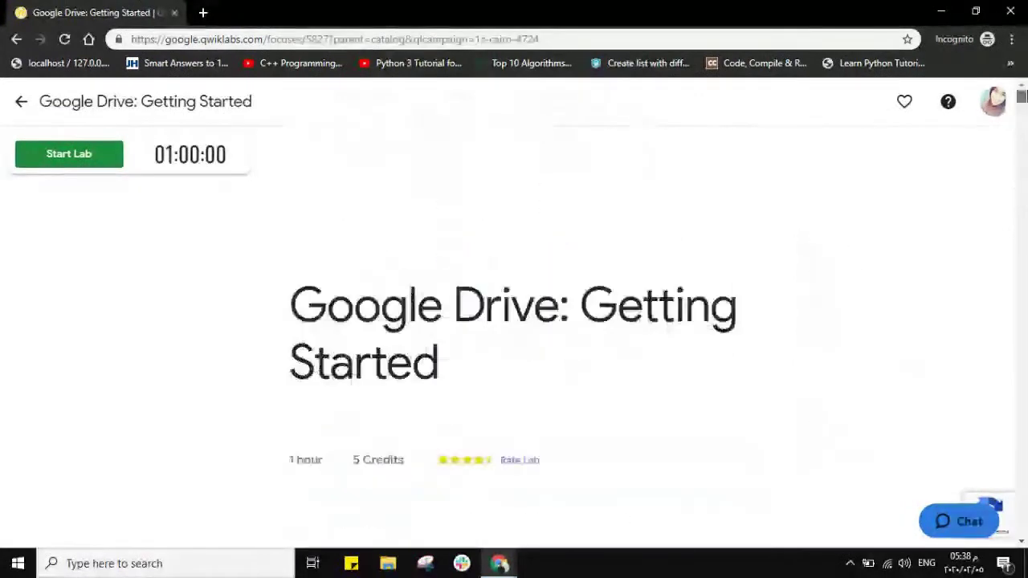
scroll(613, 346, "down", 7)
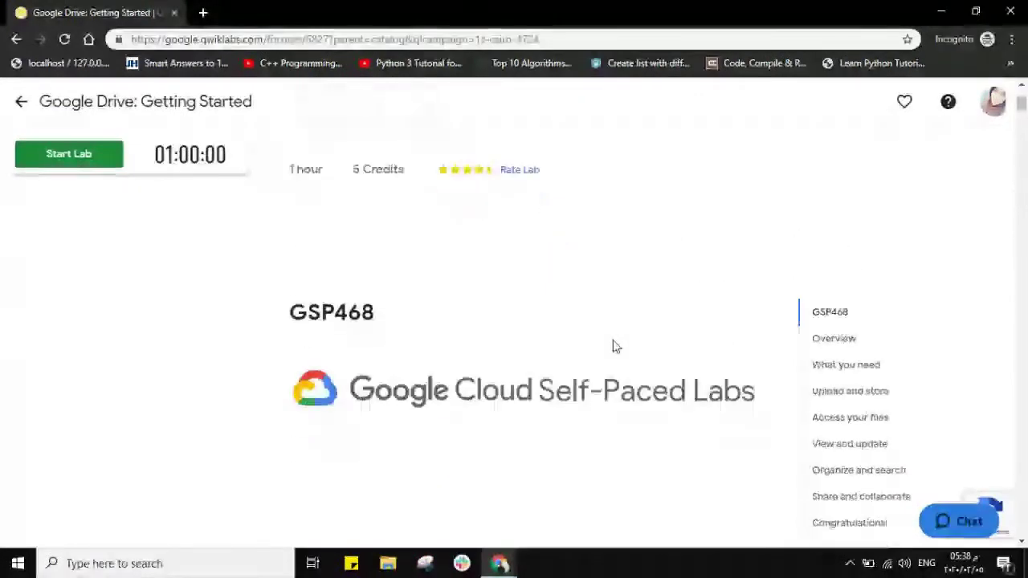
scroll(613, 346, "down", 3)
scroll(613, 346, "up", 3)
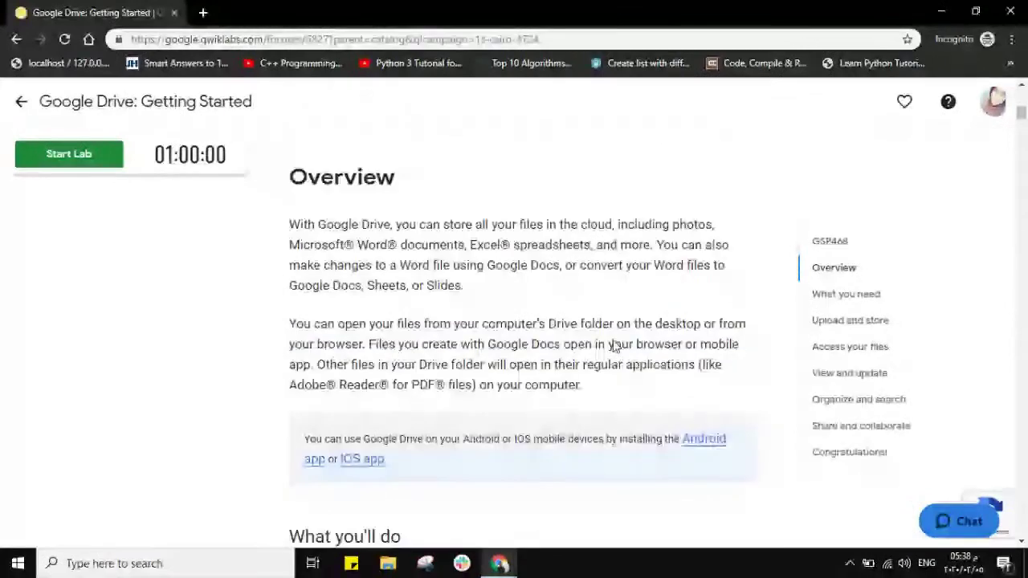
scroll(613, 347, "down", 1)
scroll(613, 347, "down", 5)
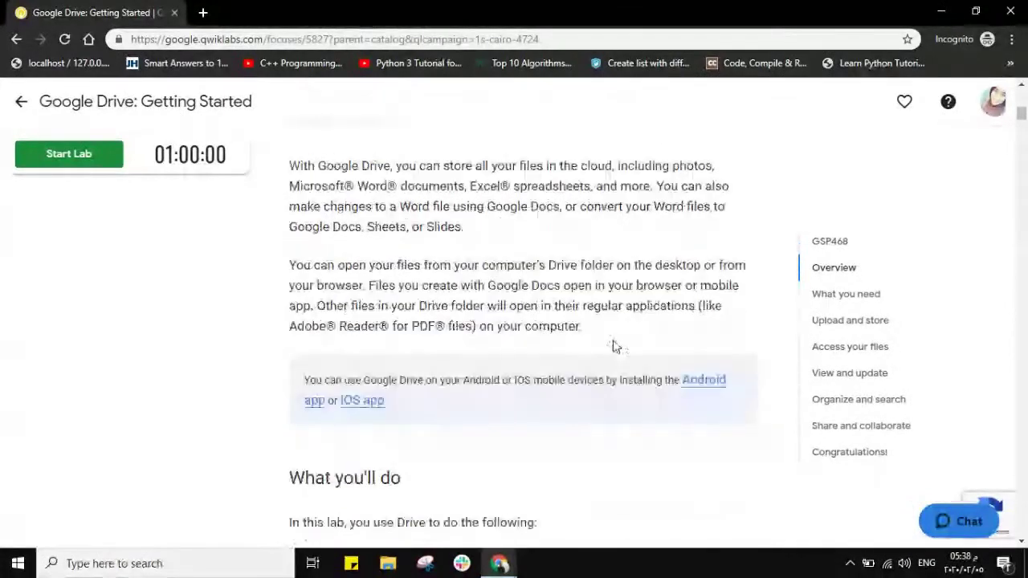
scroll(613, 346, "down", 3)
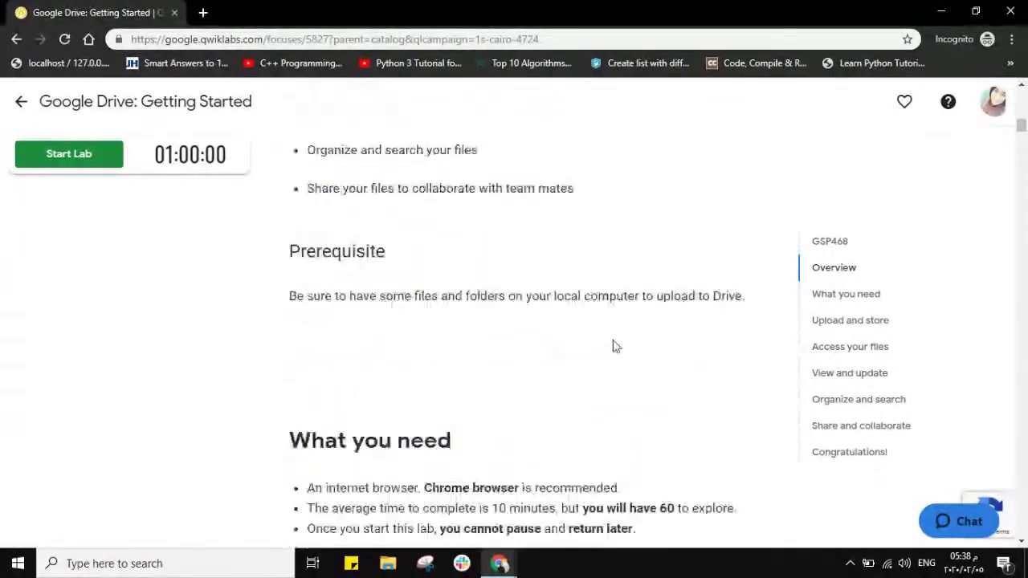
scroll(613, 346, "down", 1)
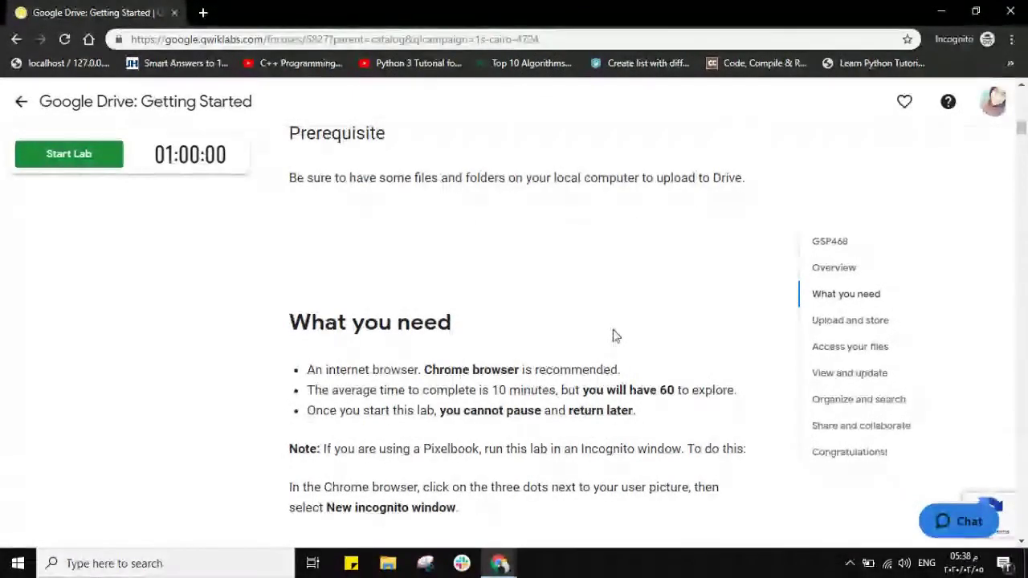
scroll(613, 347, "down", 3)
scroll(613, 336, "up", 2)
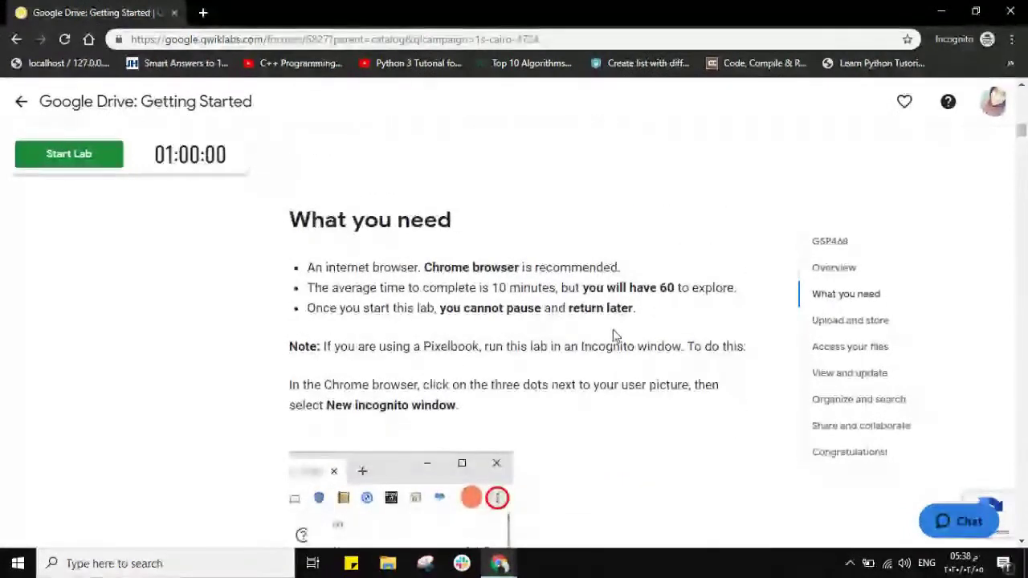
scroll(613, 336, "down", 5)
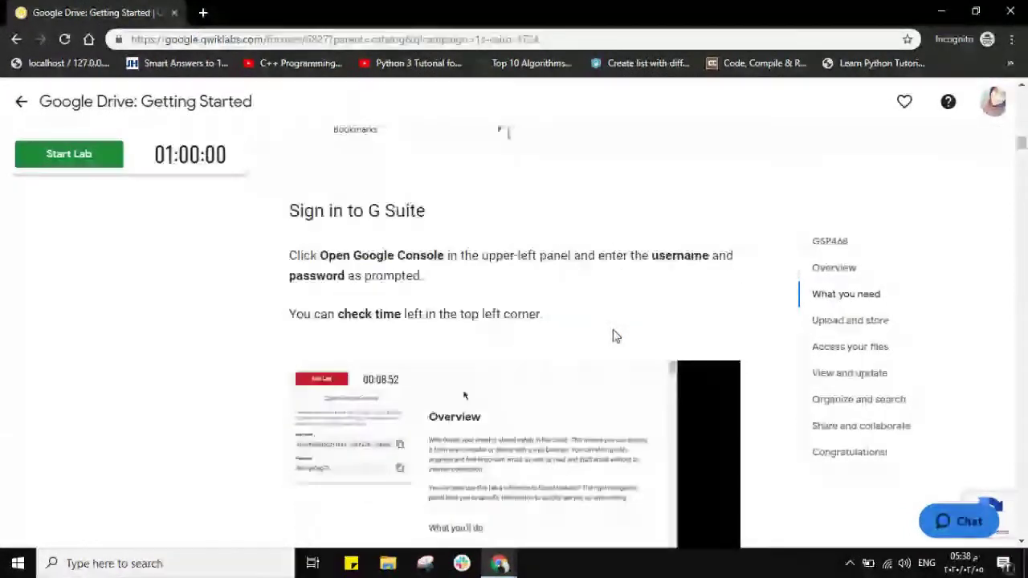
scroll(613, 336, "down", 1)
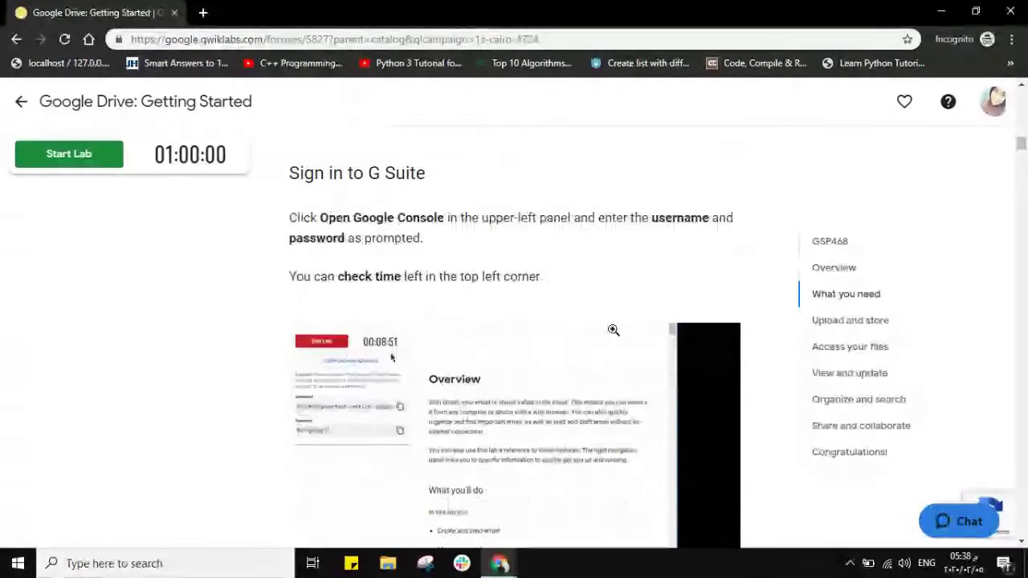